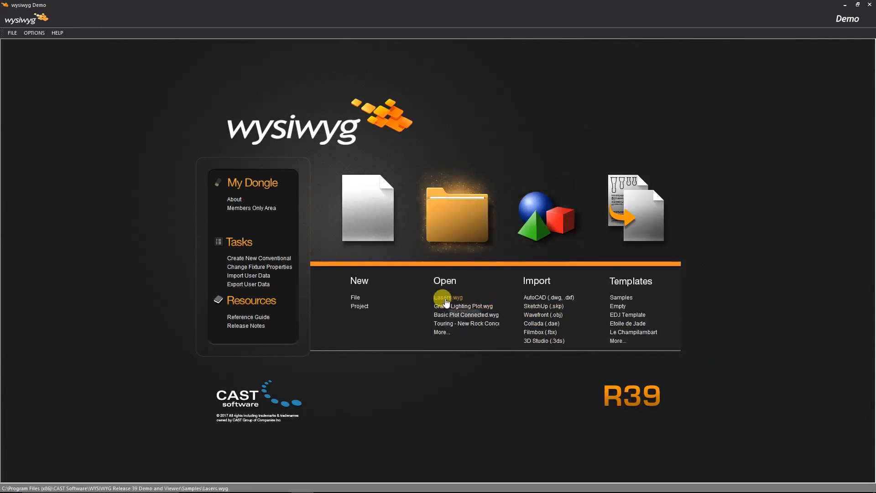
# - Open the recent file Lasers.wyg and switch to Data mode to show the rig plan with its patch
pyautogui.click(442, 298)
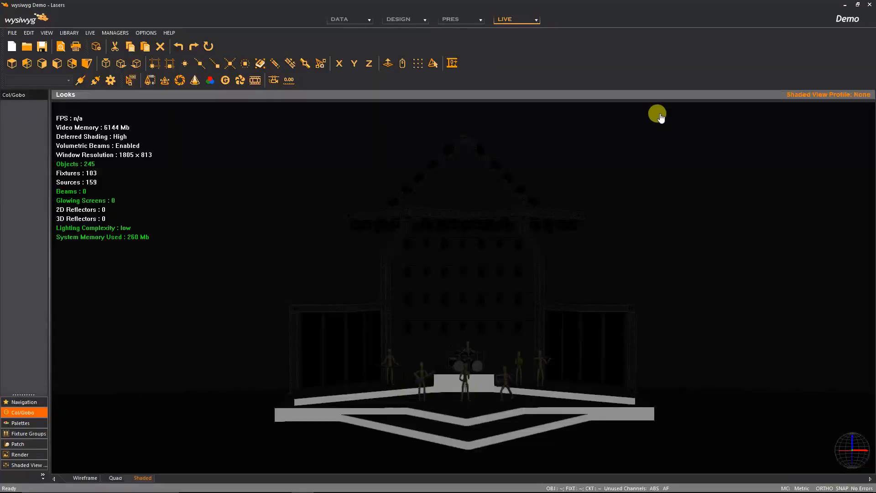
pyautogui.click(473, 386)
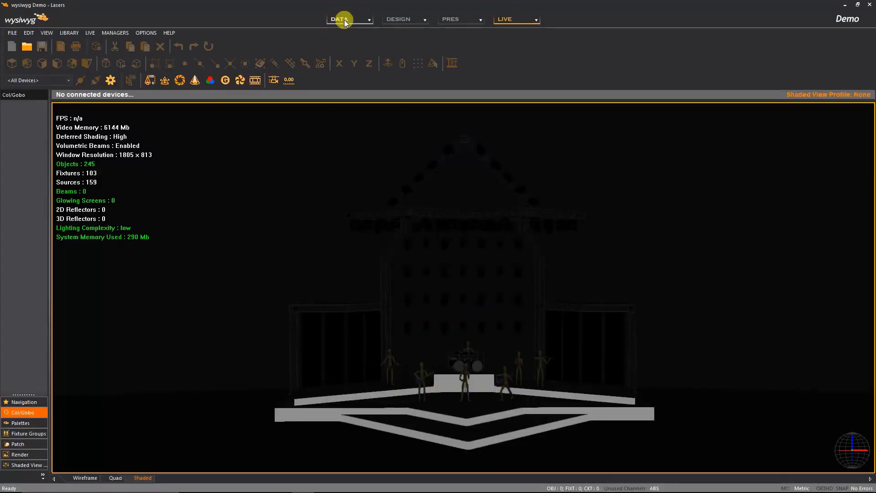
pyautogui.click(345, 20)
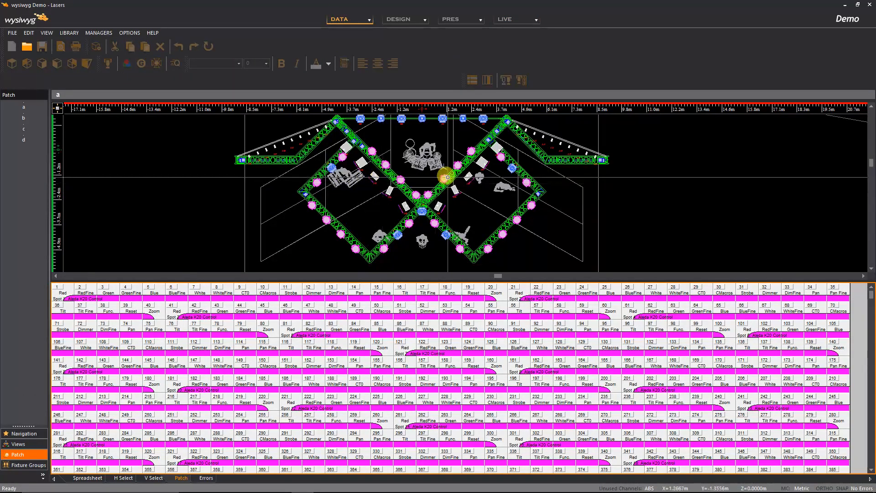
pyautogui.scroll(-2, 447, 177)
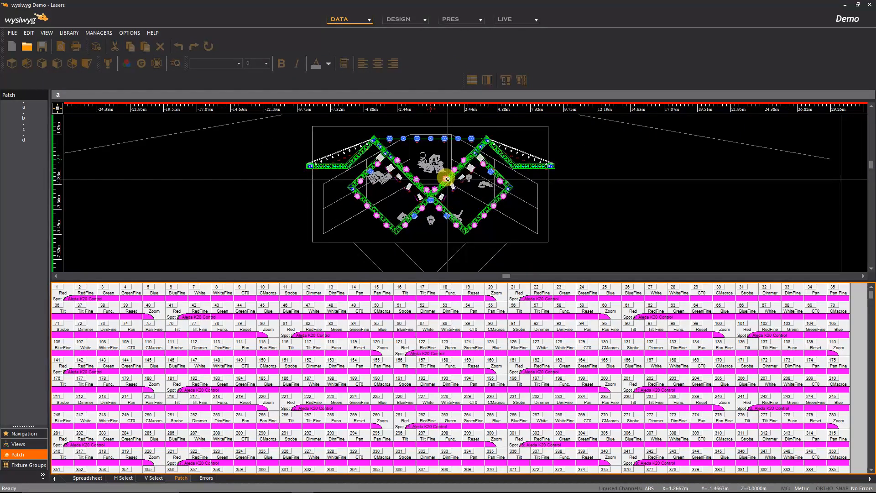
# - Review the fixture patch of universes d, c, b and a
pyautogui.click(24, 141)
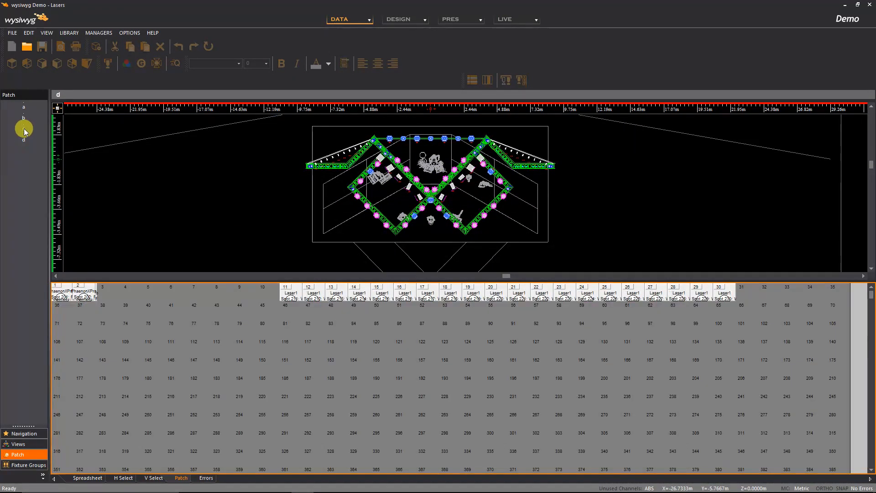
pyautogui.click(24, 129)
pyautogui.click(24, 117)
pyautogui.click(23, 107)
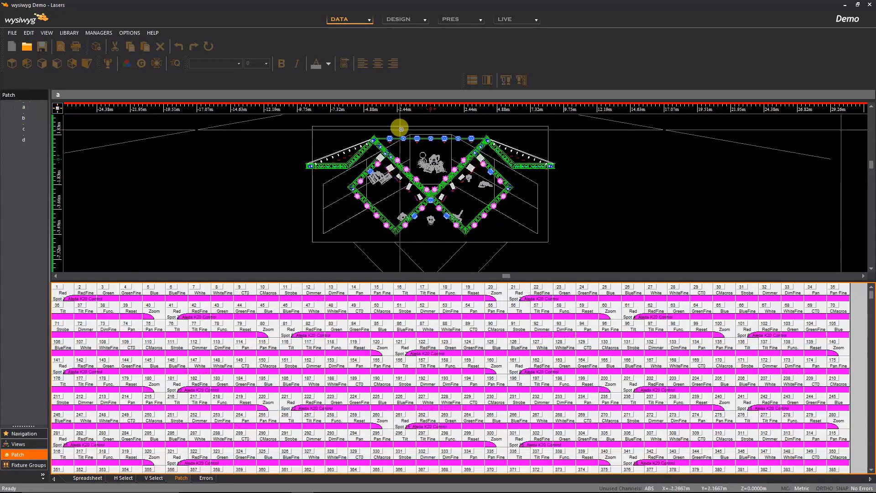
pyautogui.scroll(2, 412, 152)
pyautogui.scroll(2, 412, 152)
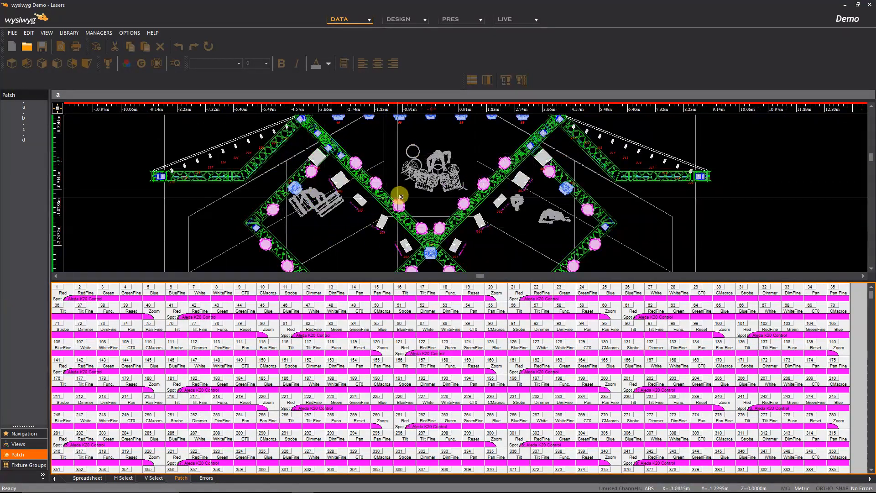
pyautogui.scroll(-3, 543, 220)
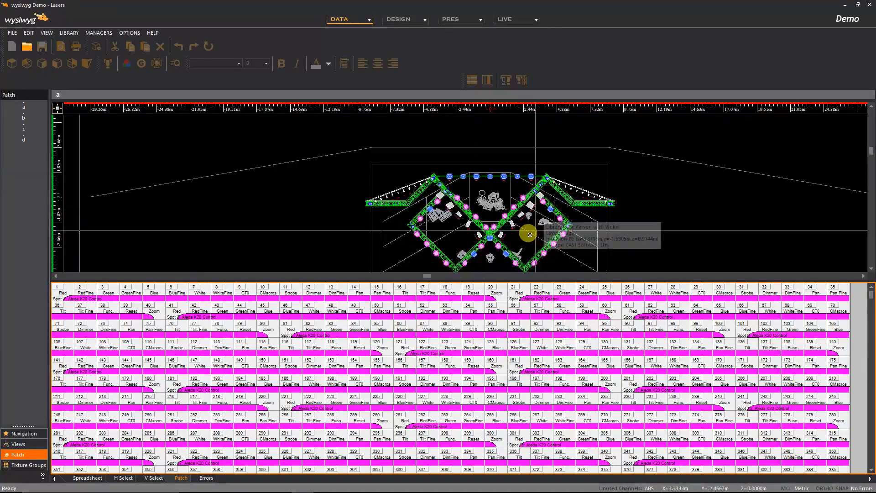
pyautogui.rightClick(225, 157)
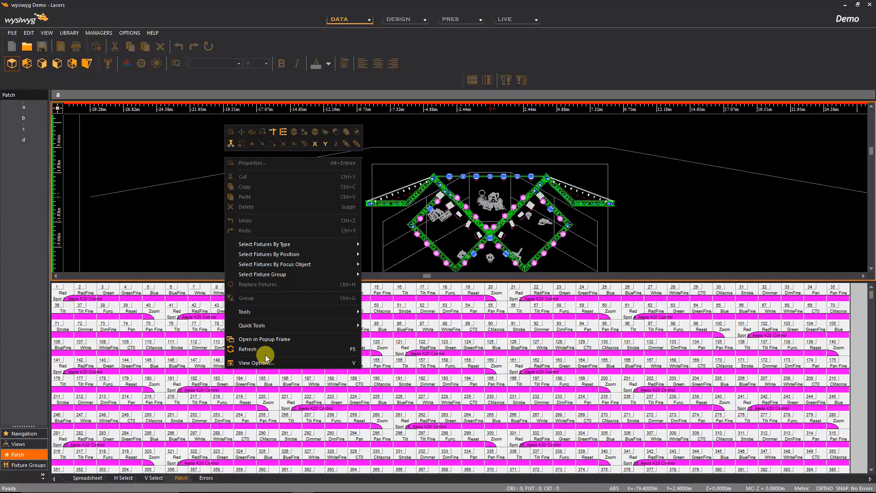
pyautogui.click(179, 156)
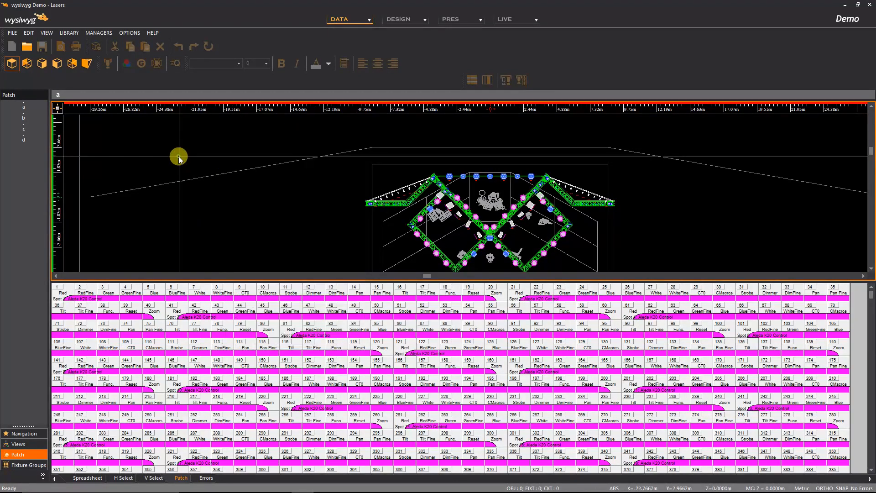
# - View the rig plot in isometric and side section views, ending on the front view with the whole stage framed
pyautogui.click(88, 63)
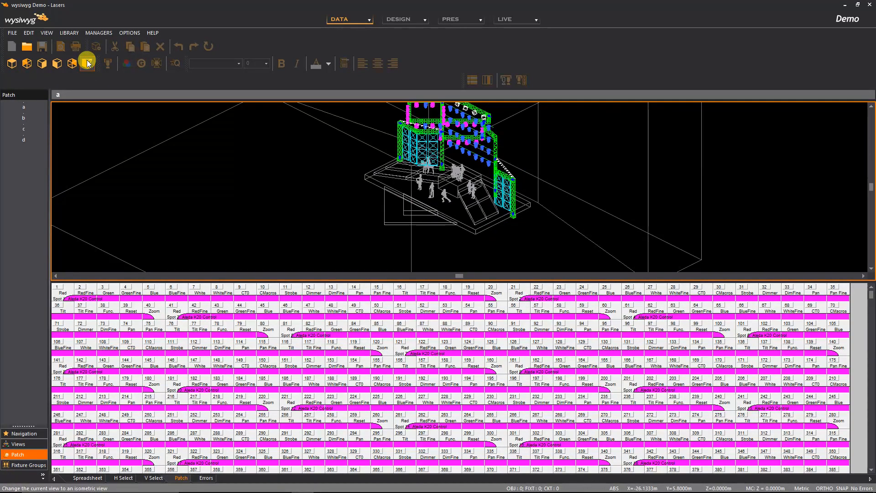
pyautogui.click(42, 64)
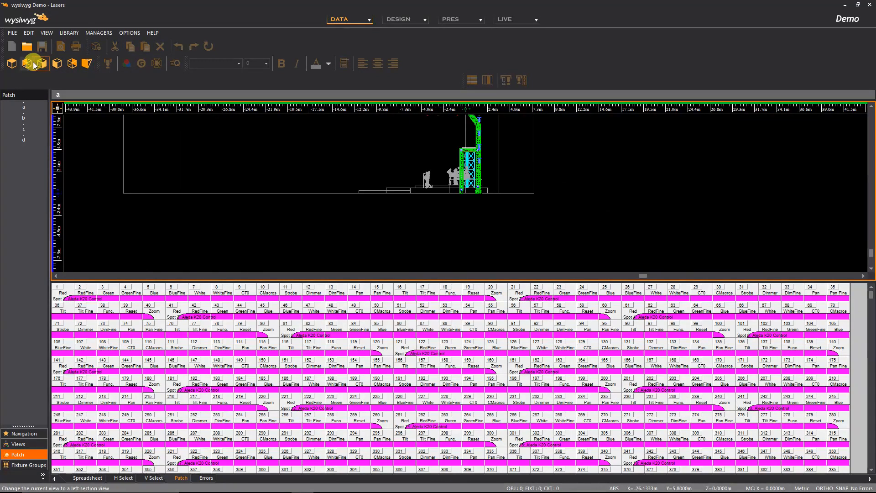
pyautogui.click(34, 65)
pyautogui.click(58, 64)
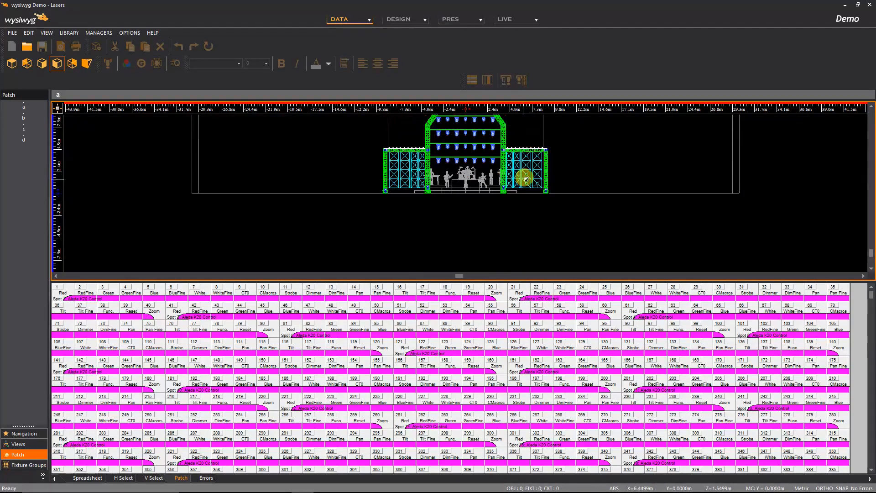
pyautogui.scroll(-3, 526, 179)
pyautogui.scroll(4, 516, 146)
pyautogui.scroll(-1, 473, 247)
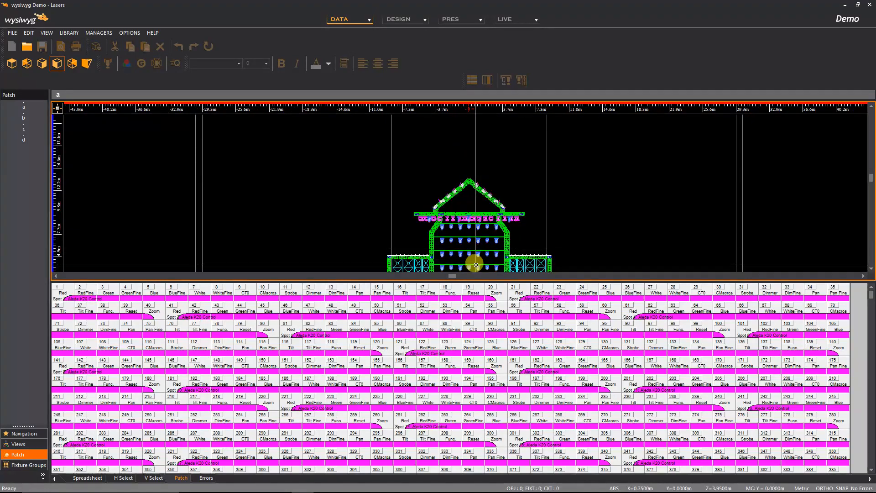
pyautogui.scroll(1, 476, 265)
pyautogui.scroll(-1, 477, 242)
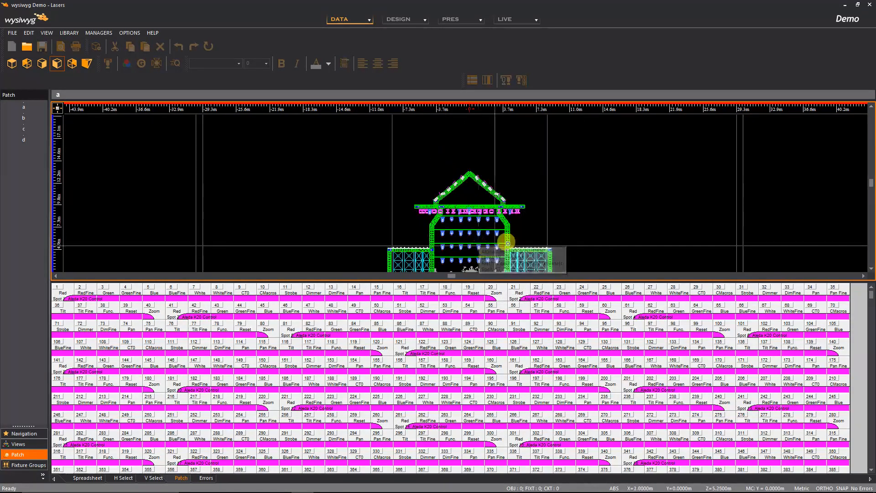
pyautogui.moveTo(872, 183); pyautogui.dragTo(872, 205)
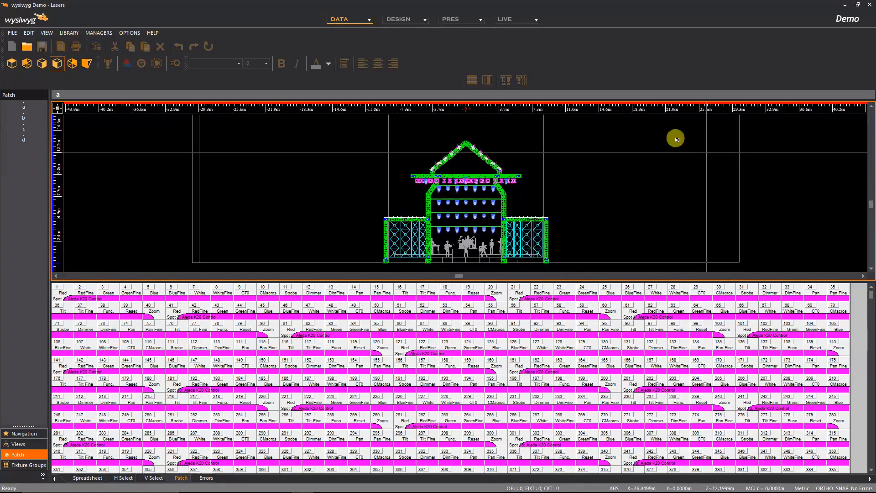
# - Switch to Design mode and display Look 1 in the full shaded view, orbiting around the stage
pyautogui.click(398, 19)
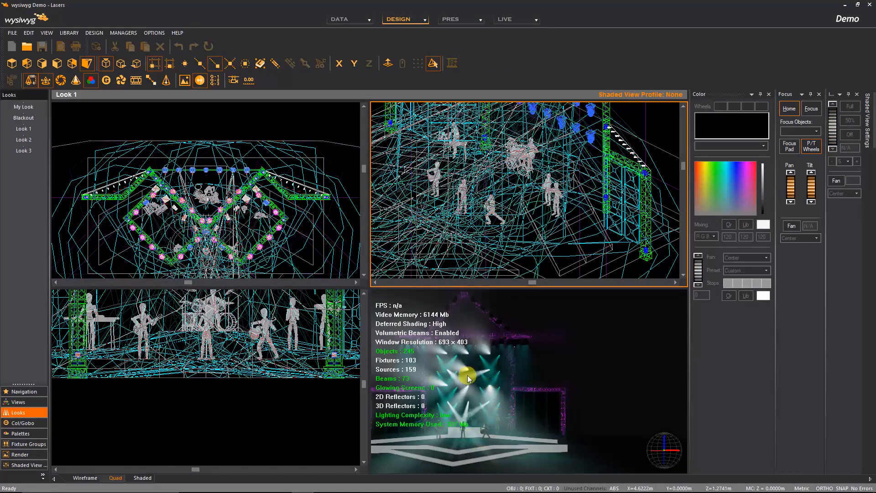
pyautogui.click(142, 477)
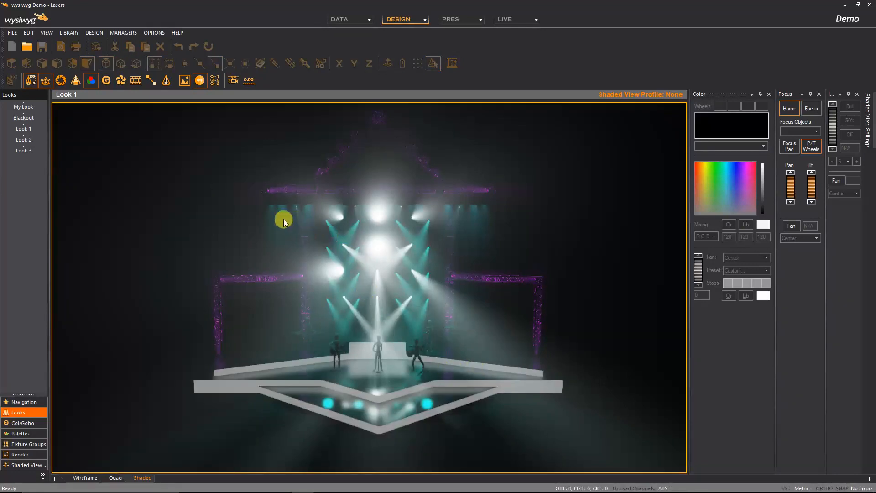
pyautogui.moveTo(269, 214)
pyautogui.mouseDown()
pyautogui.moveTo(299, 229)
pyautogui.moveTo(264, 223)
pyautogui.moveTo(505, 251)
pyautogui.moveTo(467, 253)
pyautogui.moveTo(383, 235)
pyautogui.moveTo(352, 218)
pyautogui.moveTo(570, 330)
pyautogui.moveTo(431, 288)
pyautogui.moveTo(424, 255)
pyautogui.moveTo(589, 308)
pyautogui.moveTo(652, 308)
pyautogui.moveTo(424, 326)
pyautogui.moveTo(221, 371)
pyautogui.mouseUp()
# - Examine the fixtures and beams of Look 1 in the wireframe view and return to the shaded view
pyautogui.click(84, 478)
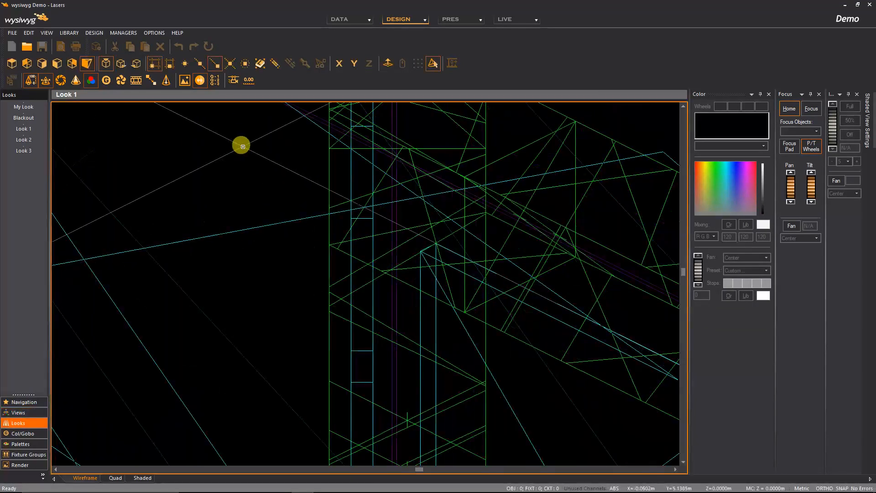
pyautogui.scroll(-10, 308, 249)
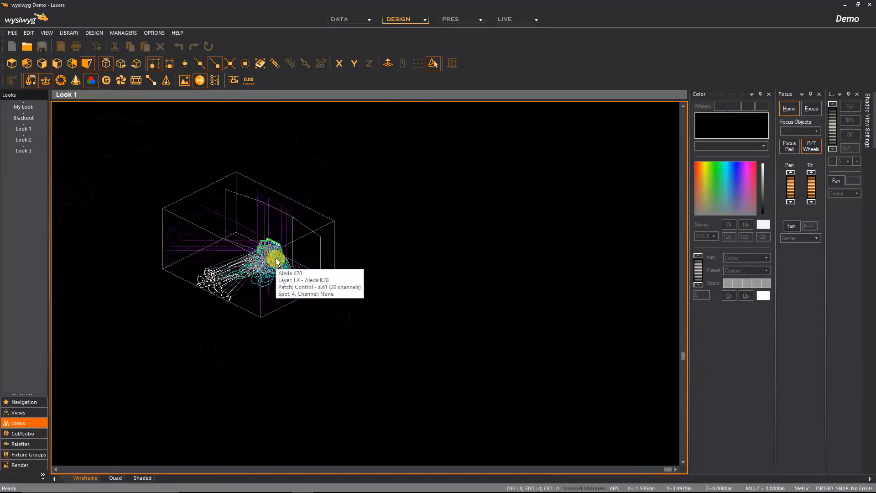
pyautogui.scroll(10, 209, 254)
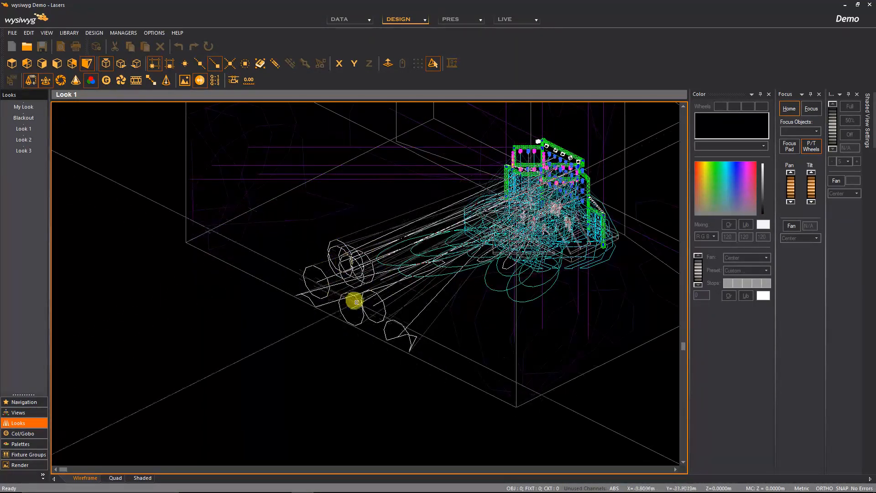
pyautogui.moveTo(357, 305)
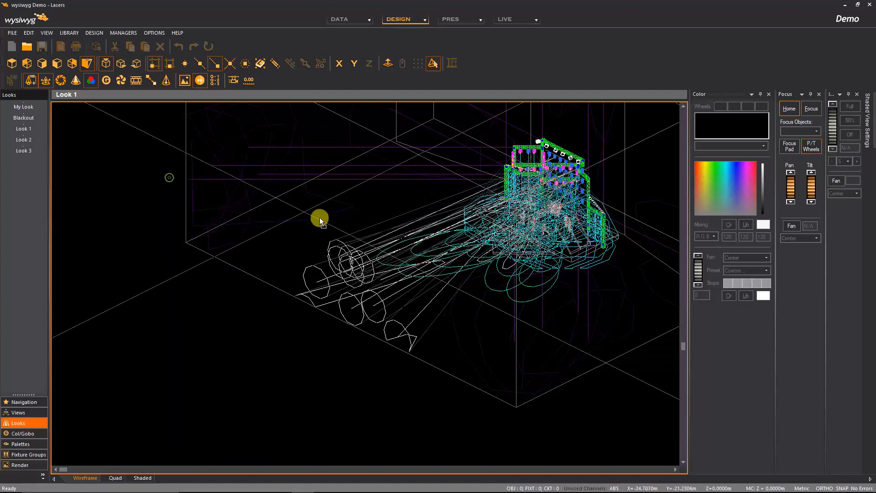
pyautogui.scroll(-3, 437, 197)
pyautogui.scroll(4, 487, 196)
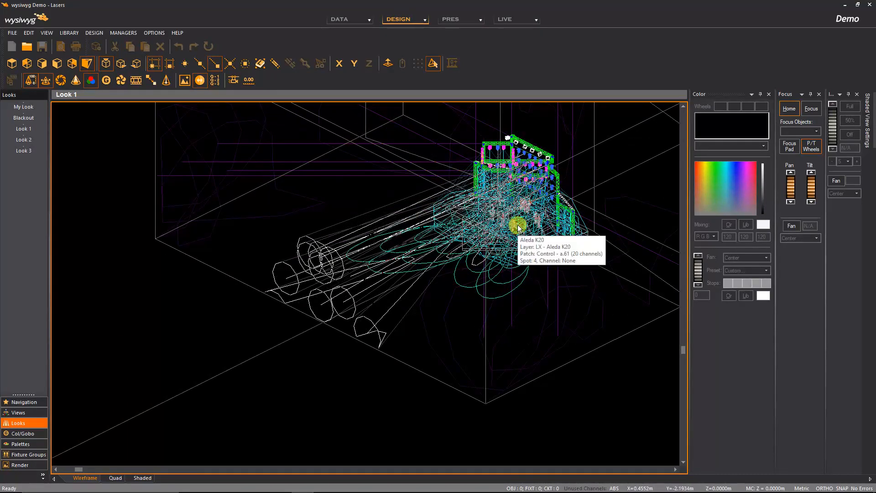
pyautogui.click(145, 477)
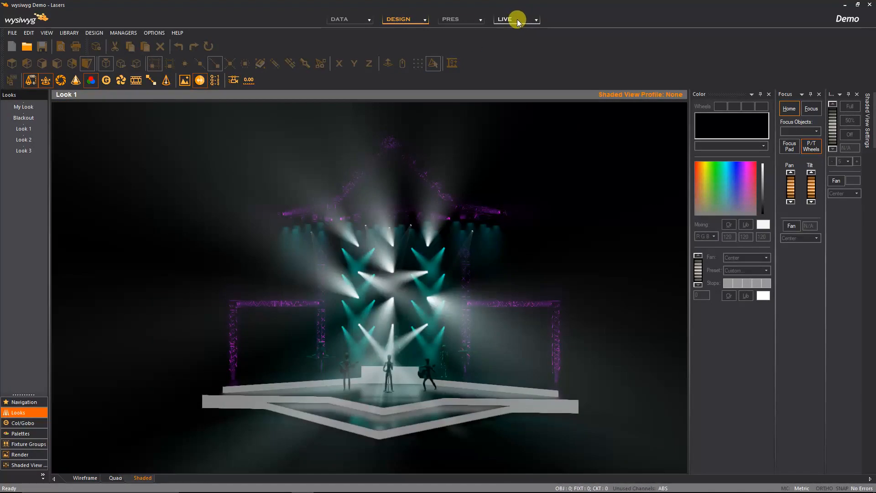
# - Switch to Live mode and try to orbit the camera around the stage
pyautogui.click(516, 19)
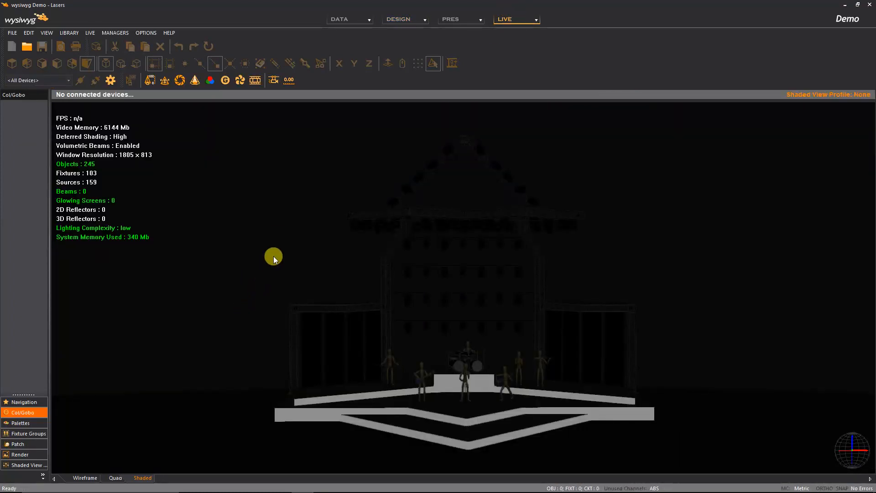
pyautogui.moveTo(273, 256)
pyautogui.mouseDown(button='middle')
pyautogui.moveTo(268, 242)
pyautogui.moveTo(280, 252)
pyautogui.mouseUp(button='middle')
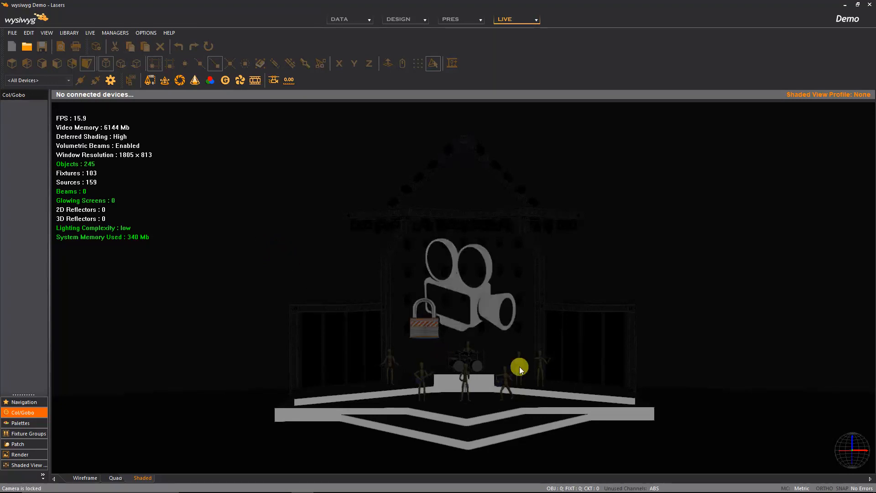
pyautogui.moveTo(477, 282); pyautogui.dragTo(505, 305, button='middle')
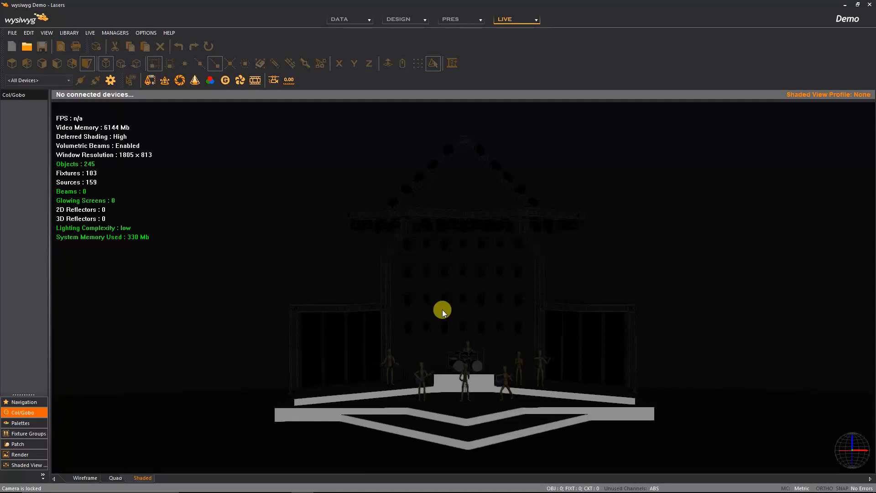
# - Cycle through the preset camera views of the stage until the full front view is shown again
pyautogui.press('pagedown')
pyautogui.press('pagedown')
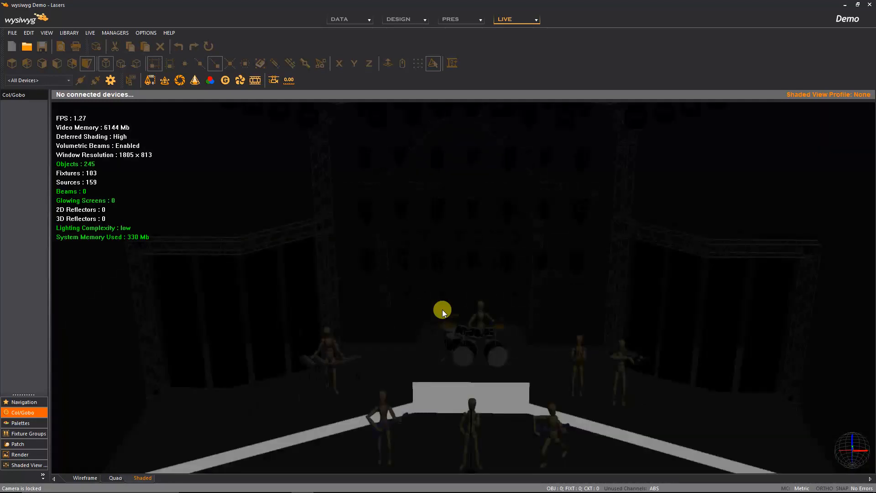
pyautogui.press('pagedown')
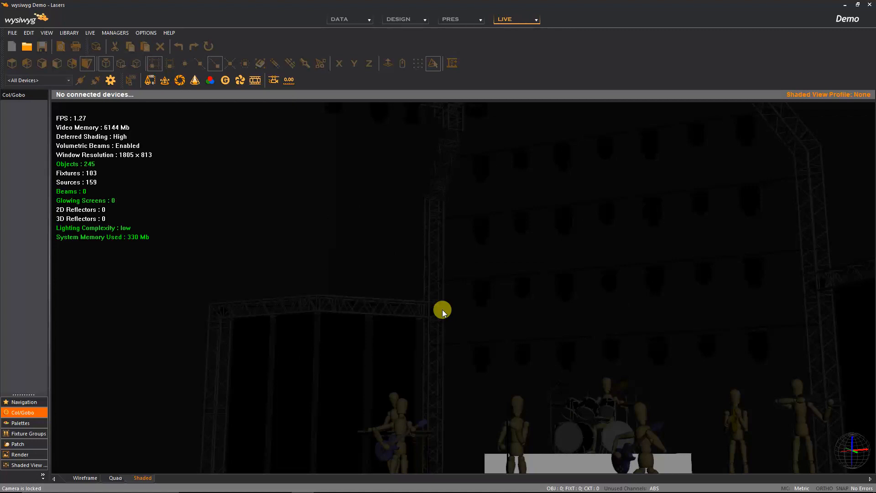
pyautogui.press('pagedown')
pyautogui.press('pagedown')
pyautogui.press('pagedown')
pyautogui.press('pagedown')
pyautogui.press('pagedown')
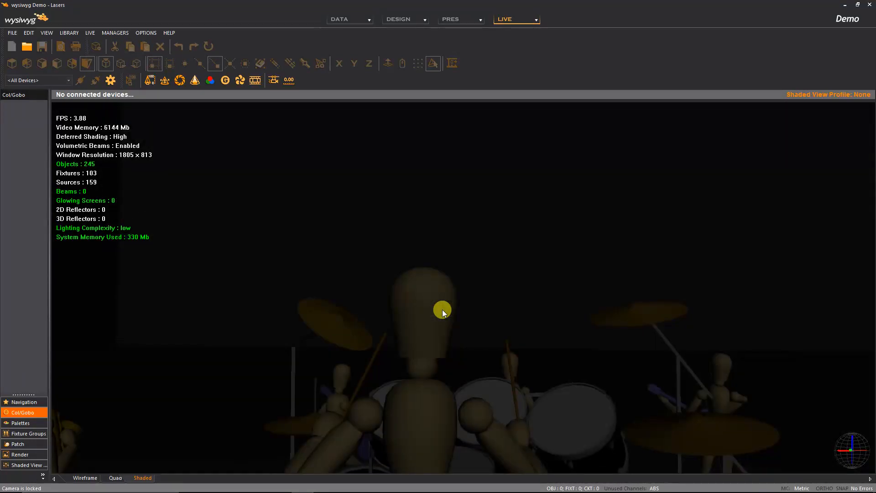
pyautogui.press('pagedown')
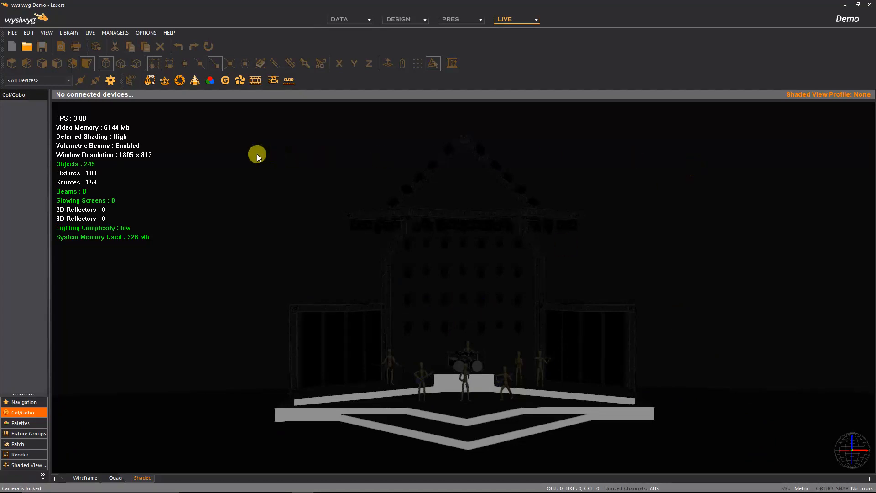
# - In the shaded view's options, toggle the World Grid on and off and set the simulation's ambient light to 0
pyautogui.rightClick(661, 176)
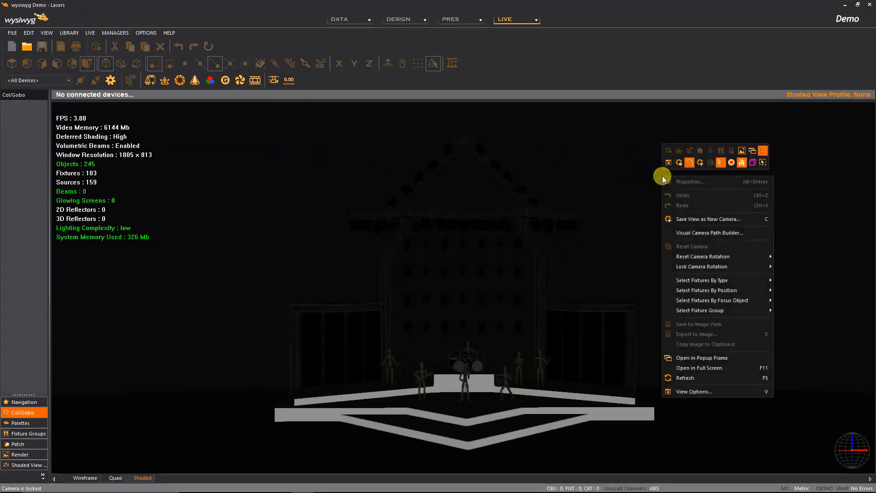
pyautogui.click(724, 391)
pyautogui.moveTo(479, 81); pyautogui.dragTo(768, 114)
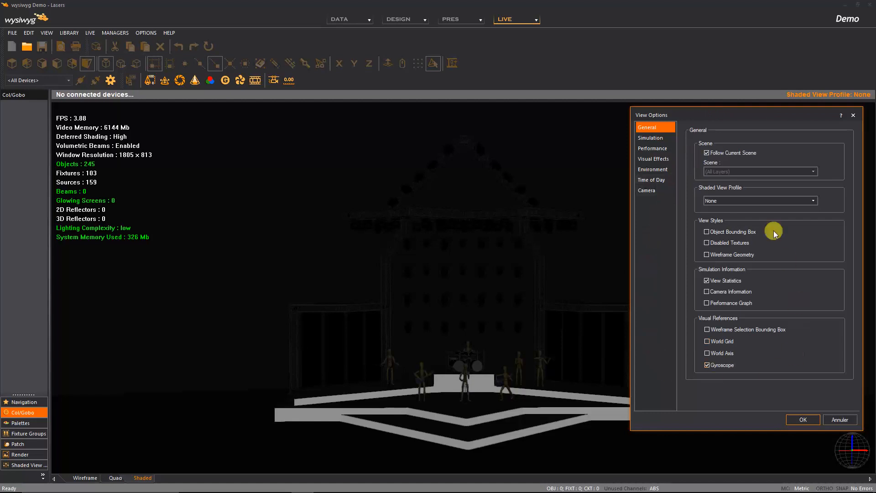
pyautogui.click(706, 341)
pyautogui.click(707, 342)
pyautogui.click(650, 138)
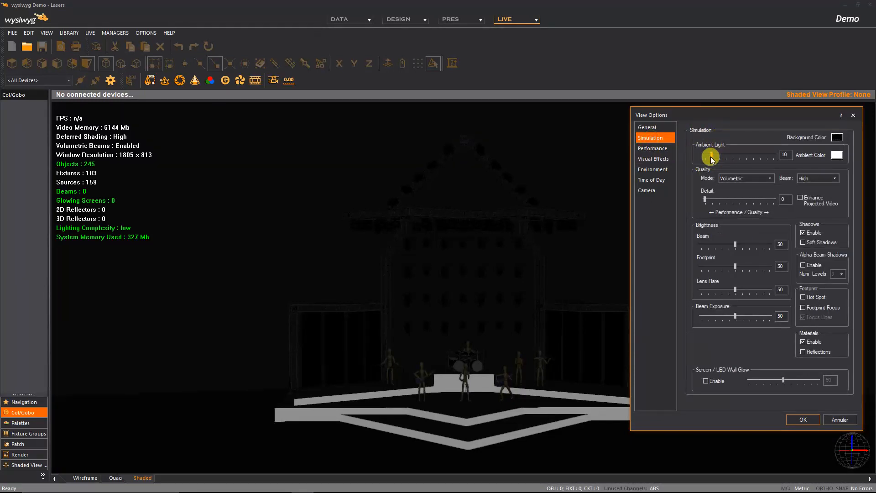
pyautogui.moveTo(712, 156)
pyautogui.mouseDown()
pyautogui.moveTo(759, 156)
pyautogui.moveTo(700, 157)
pyautogui.mouseUp()
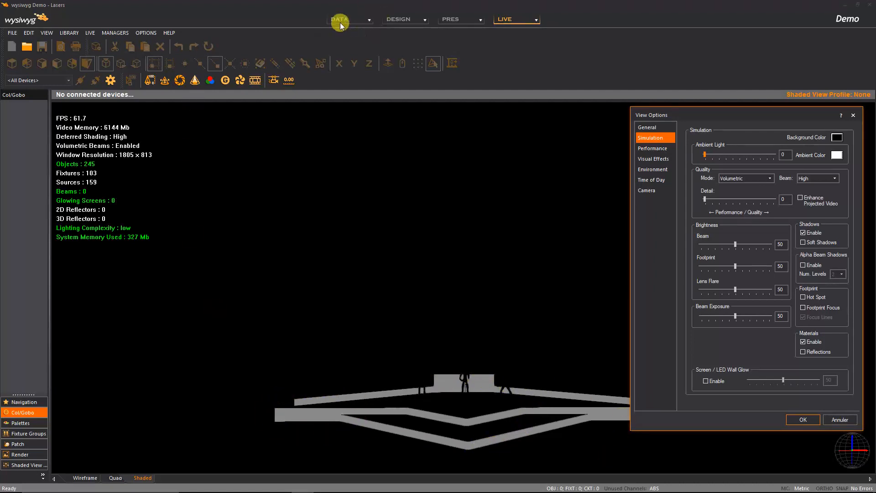
# - Try the simulation's ambient light at 47 and detail at 100, and lower them to 23 and 0
pyautogui.moveTo(705, 156); pyautogui.dragTo(738, 159)
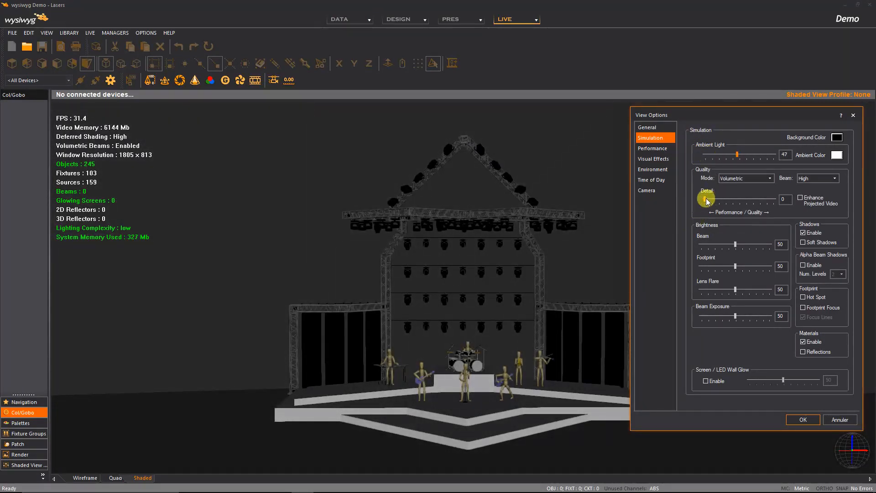
pyautogui.moveTo(707, 200); pyautogui.dragTo(781, 204)
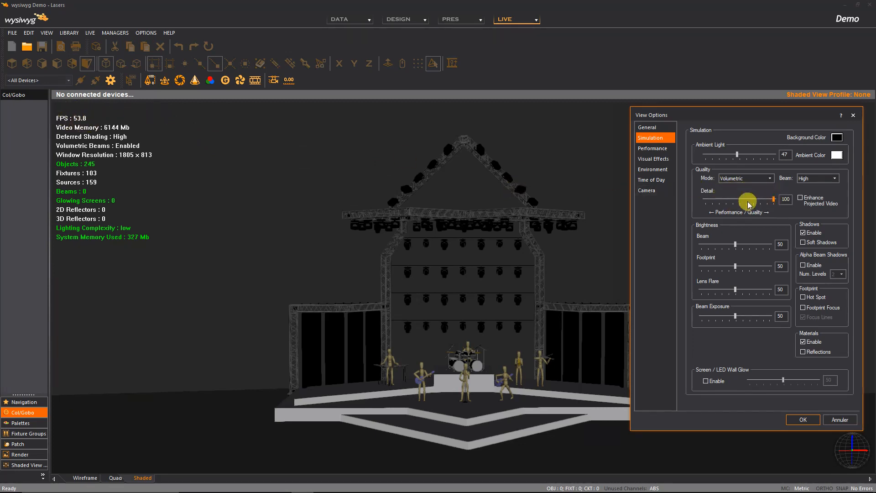
pyautogui.moveTo(737, 156); pyautogui.dragTo(719, 158)
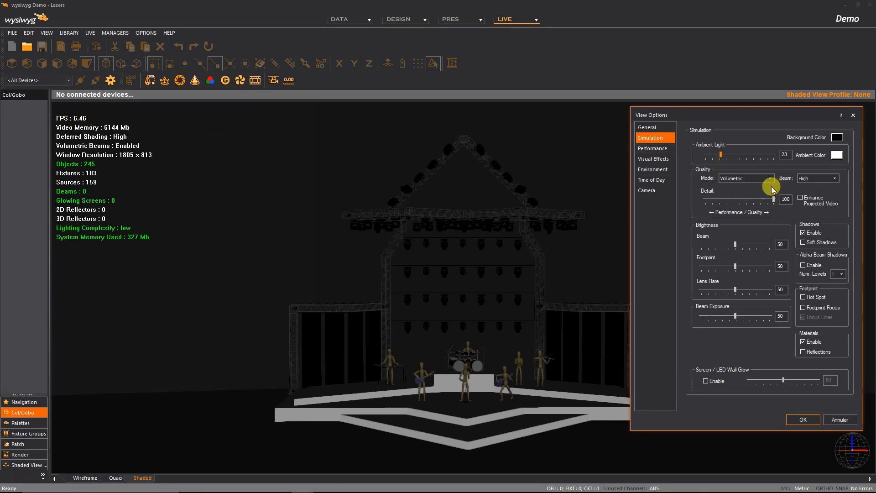
pyautogui.moveTo(775, 201); pyautogui.dragTo(599, 196)
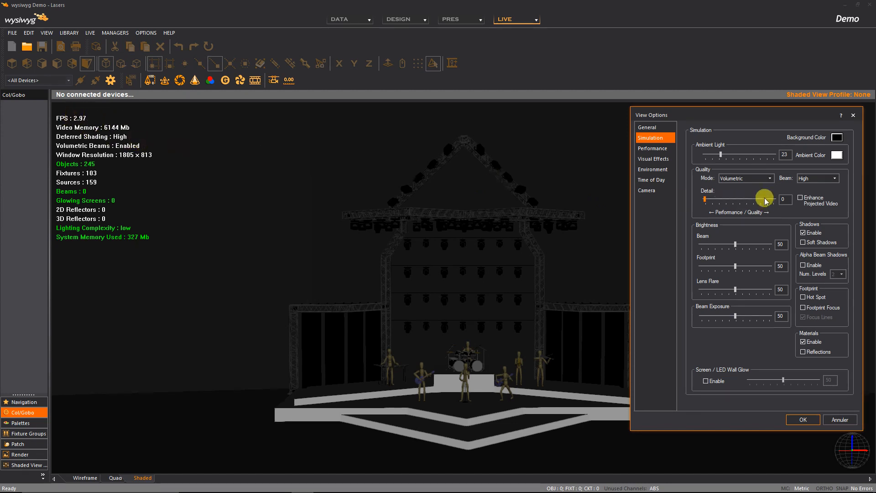
# - Reposition the View Options dialog and toggle Auto-Adjust FPS on and off in the performance options
pyautogui.moveTo(735, 118); pyautogui.dragTo(752, 105)
pyautogui.click(667, 136)
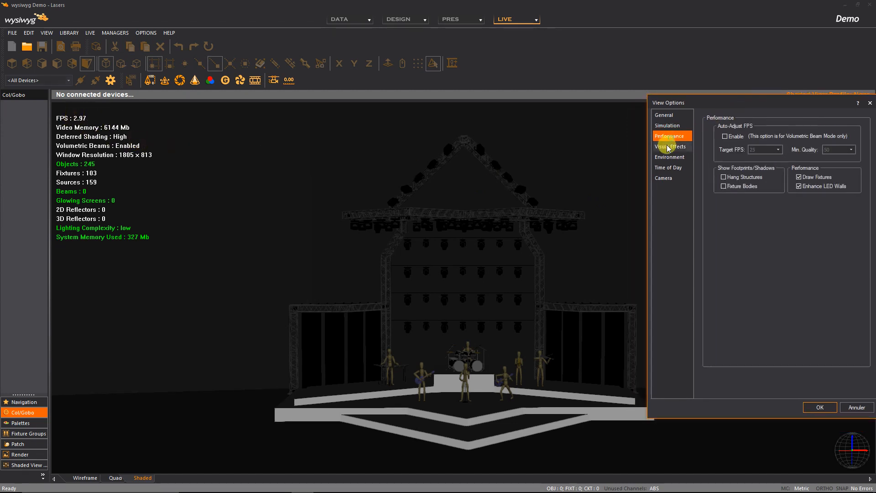
pyautogui.click(666, 125)
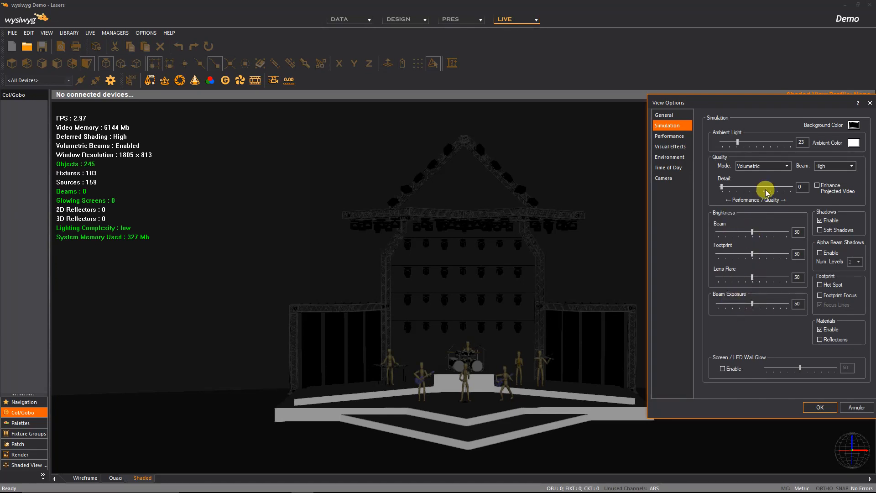
pyautogui.moveTo(782, 103); pyautogui.dragTo(727, 76)
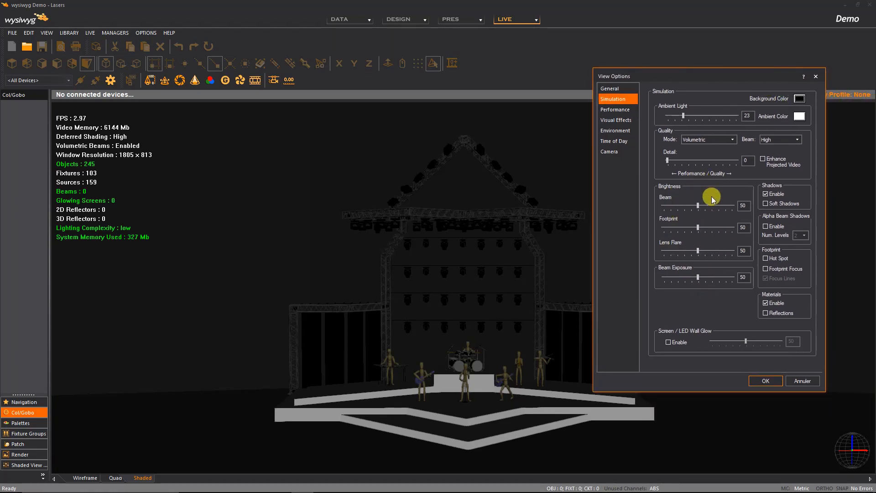
pyautogui.click(730, 70)
pyautogui.moveTo(763, 73); pyautogui.dragTo(762, 70)
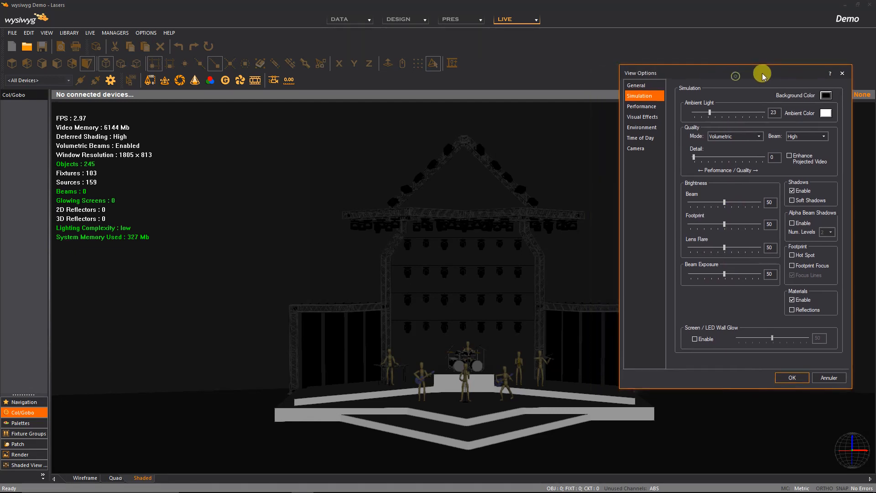
pyautogui.click(641, 106)
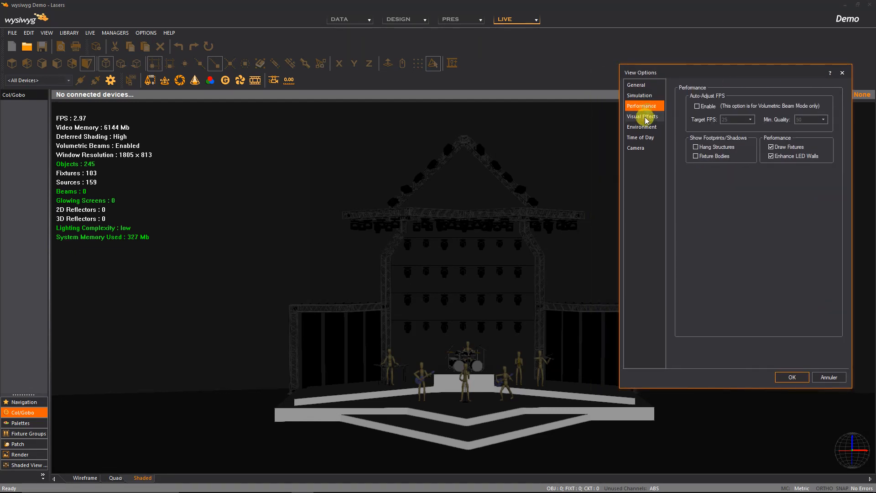
pyautogui.click(697, 106)
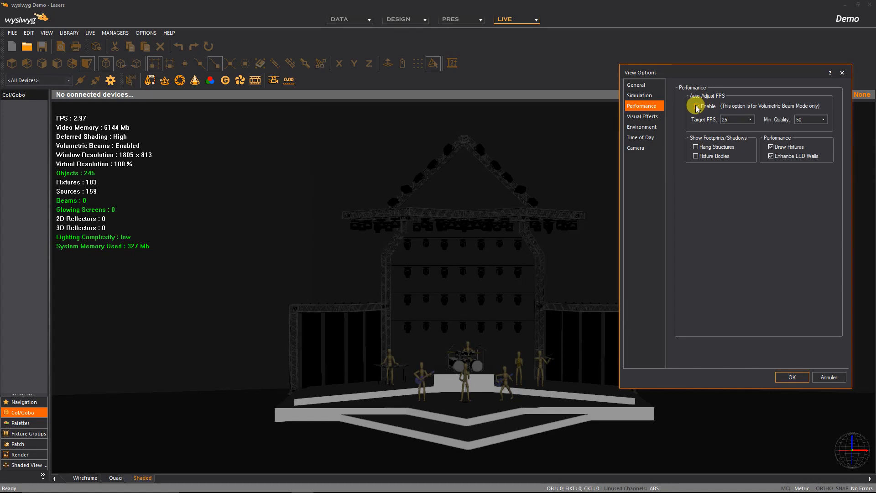
# - View the visual effects options and try out Animate Smoke and Smoke Density in the environment options
pyautogui.click(642, 117)
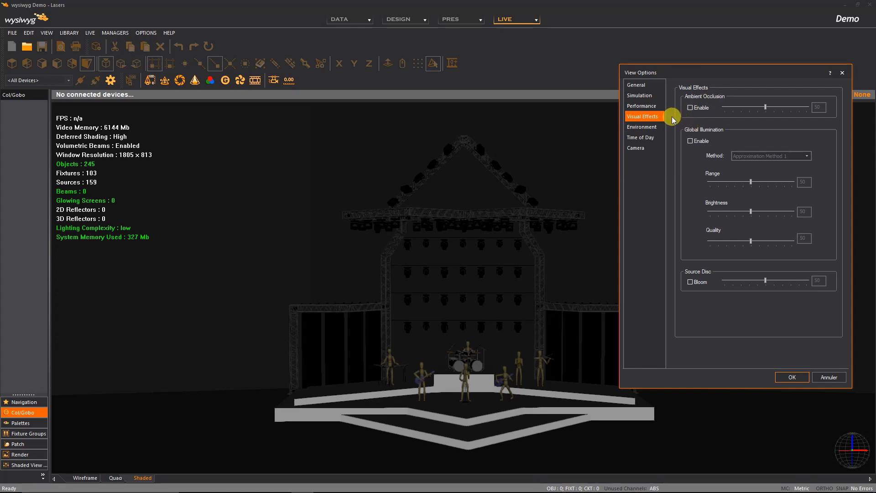
pyautogui.click(642, 127)
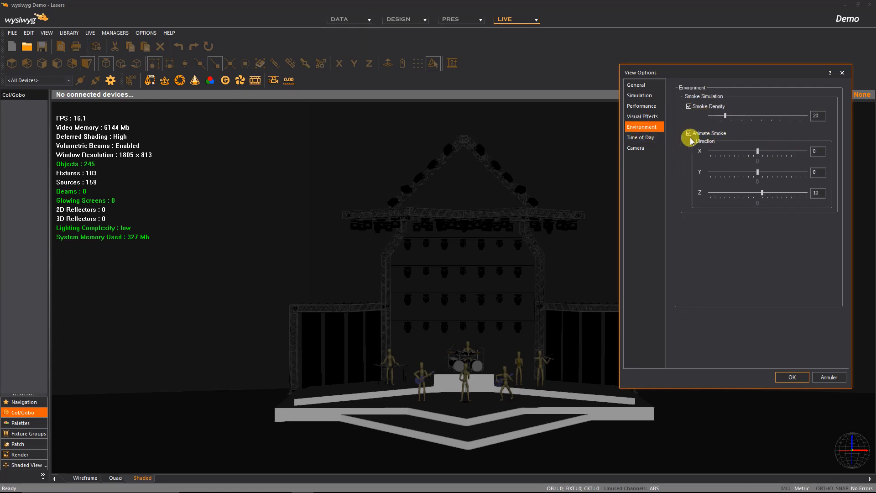
pyautogui.click(689, 133)
pyautogui.click(688, 106)
pyautogui.moveTo(725, 115)
pyautogui.mouseDown()
pyautogui.moveTo(775, 116)
pyautogui.moveTo(729, 116)
pyautogui.mouseUp()
# - Review the Time of Day and Camera options, including the list of available cameras, and close View Options without applying
pyautogui.click(640, 137)
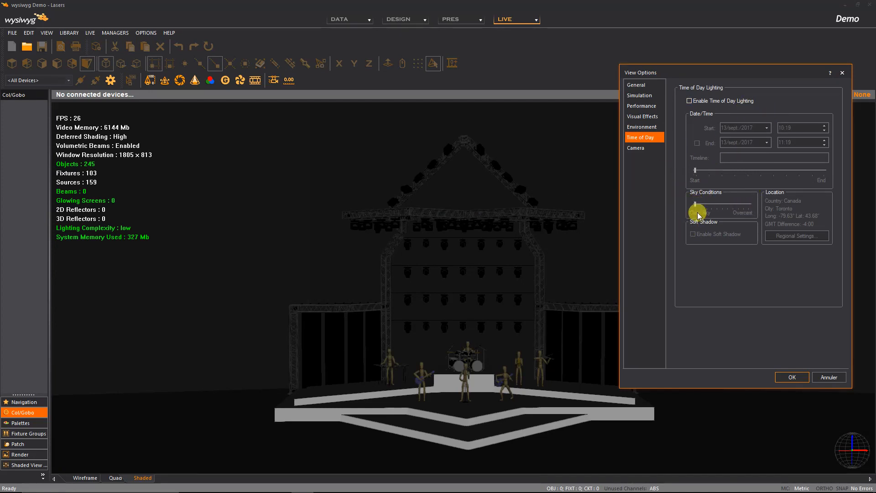
pyautogui.click(653, 148)
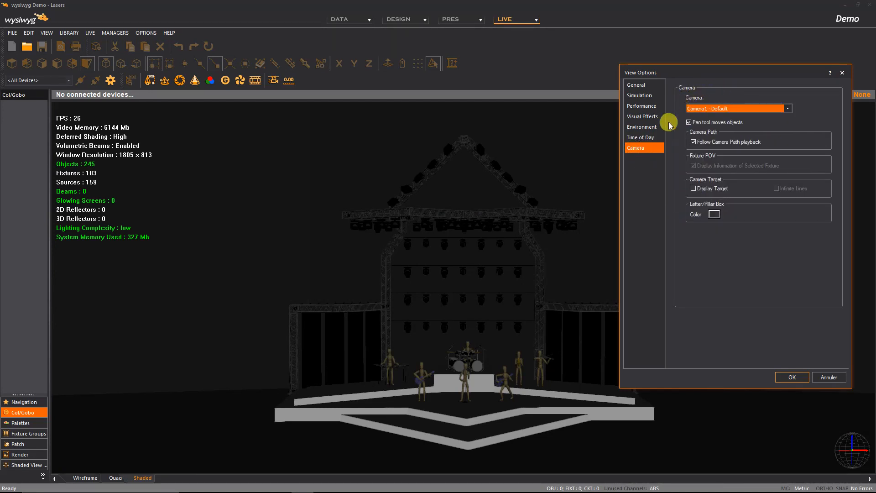
pyautogui.click(739, 109)
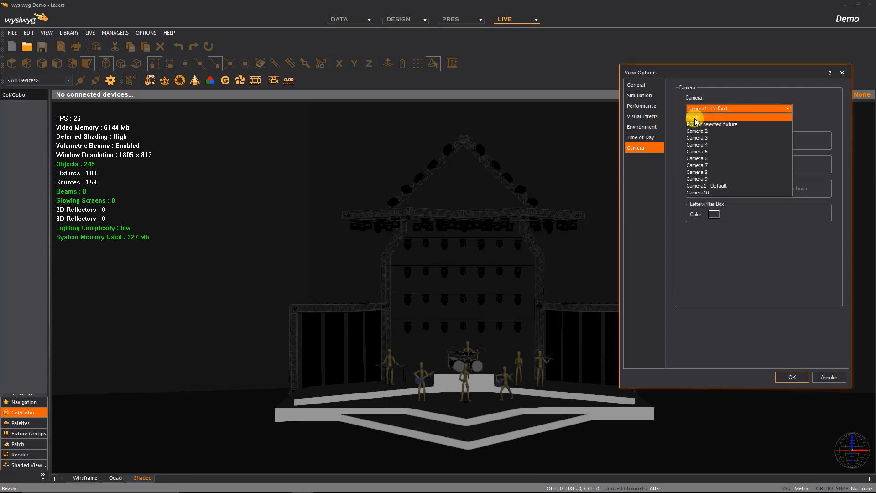
pyautogui.click(672, 144)
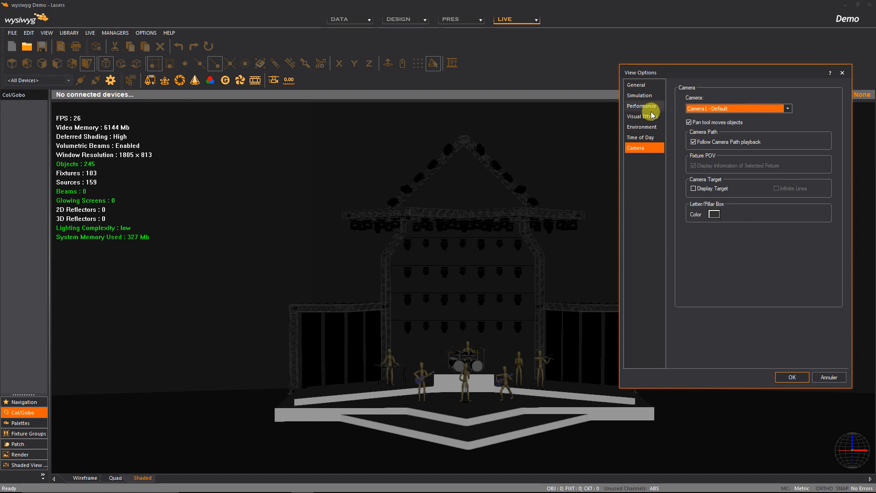
pyautogui.click(841, 75)
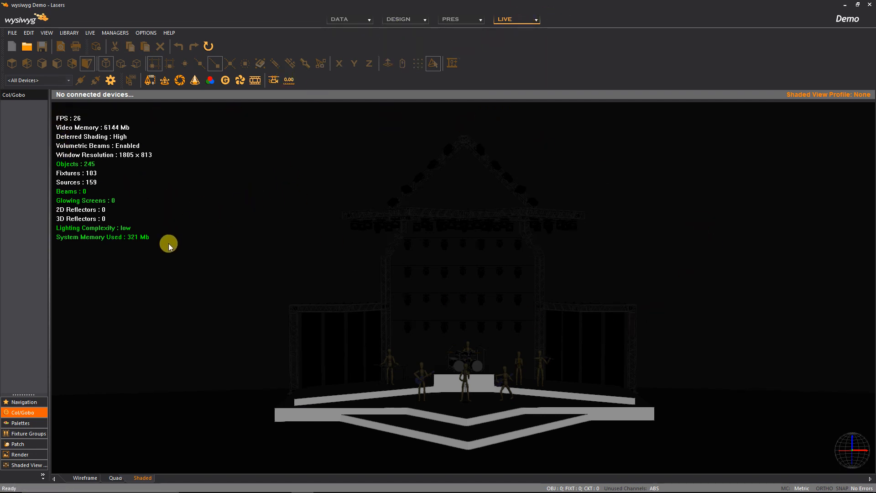
# - Open the Device Manager and start adding a new device from the library, moving the dialogs apart
pyautogui.click(123, 35)
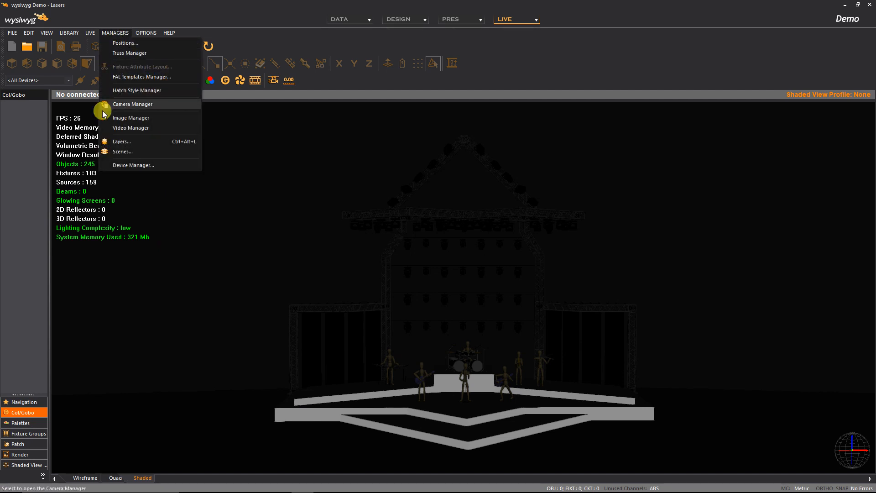
pyautogui.click(138, 167)
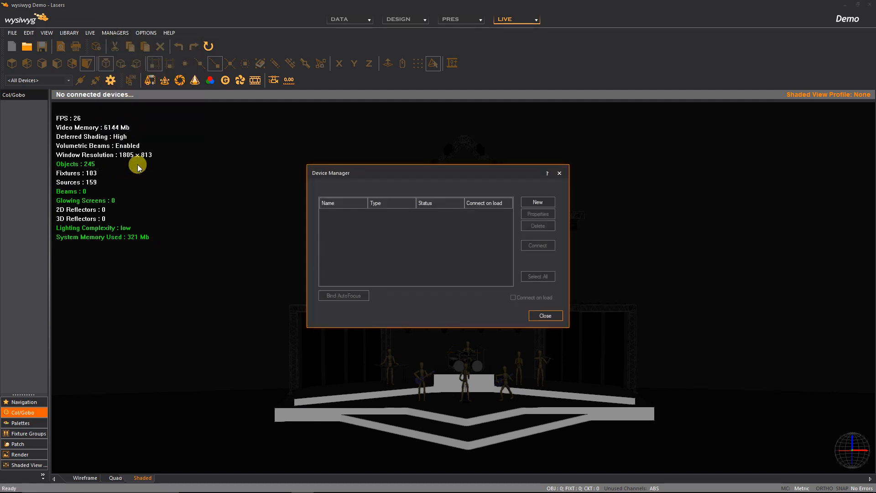
pyautogui.moveTo(470, 174); pyautogui.dragTo(616, 145)
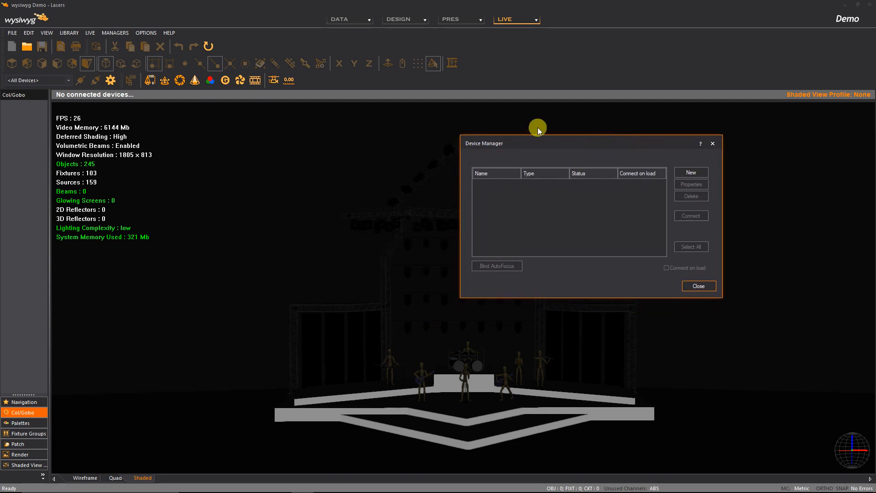
pyautogui.click(690, 173)
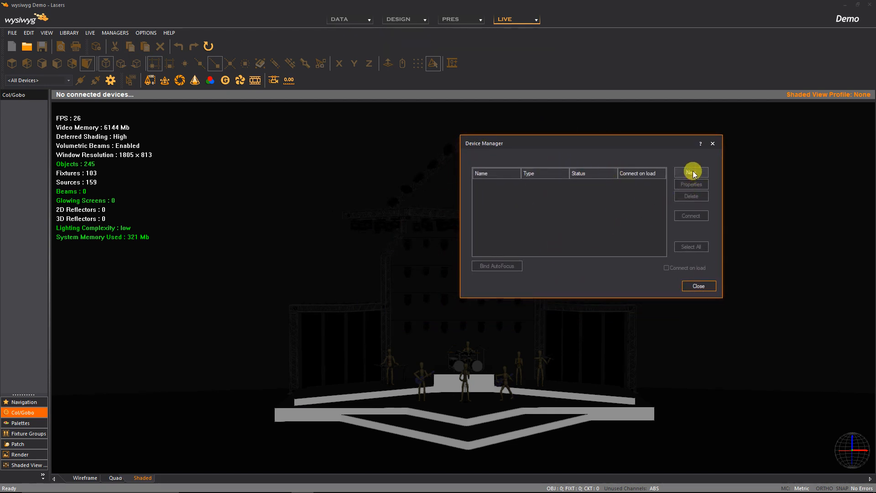
pyautogui.moveTo(645, 113); pyautogui.dragTo(356, 120)
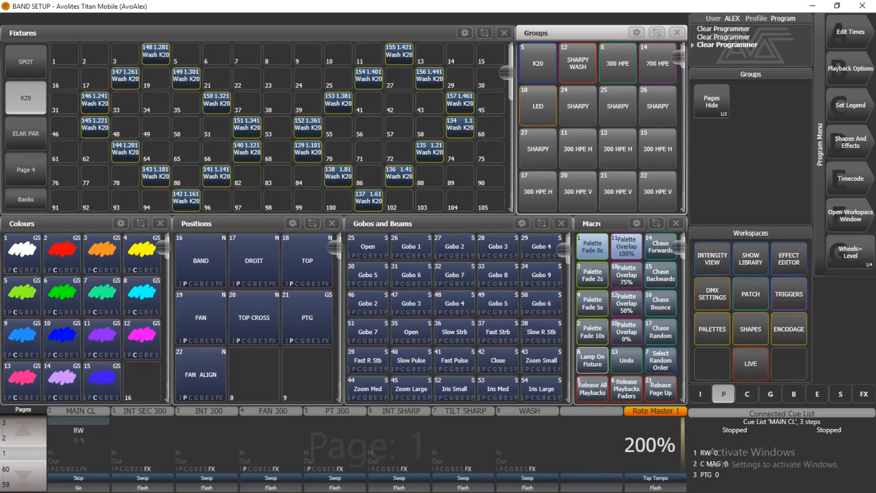
# - Switch to Avolites Titan Mobile and open its system network settings
pyautogui.press('shift')
pyautogui.hotkey('shift', 'd')
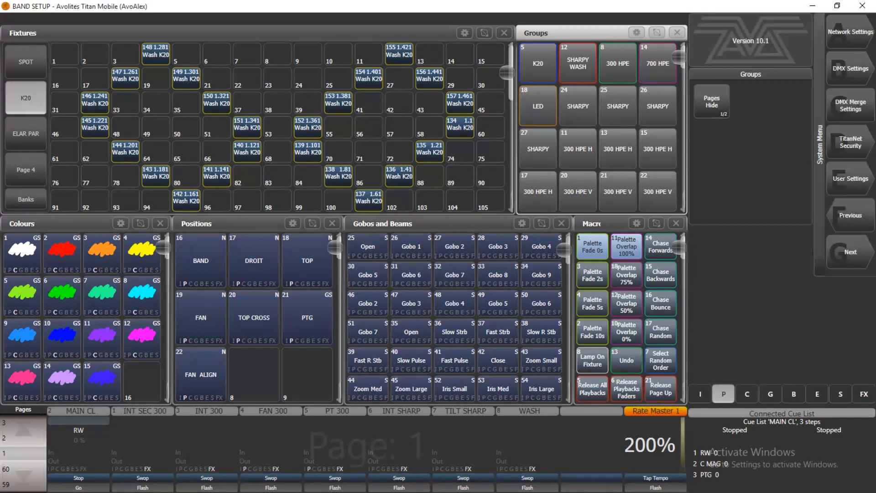
pyautogui.click(847, 37)
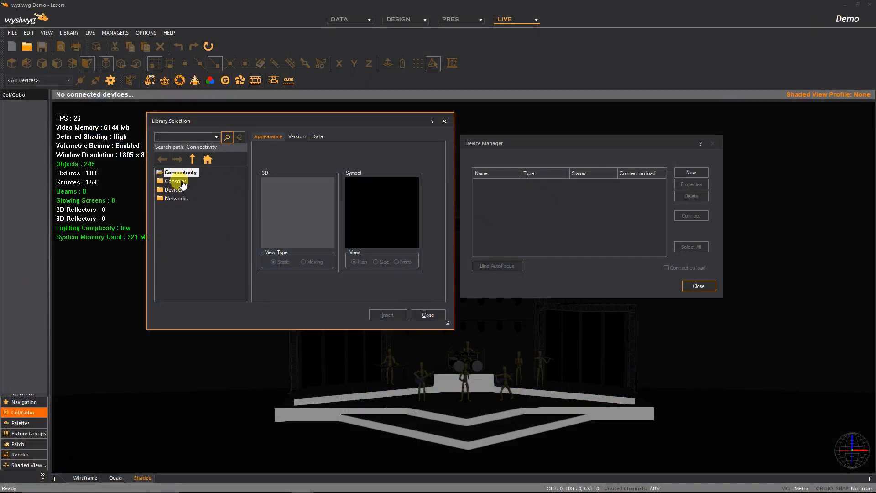
# - Close the device dialogs and start Luminex Wygalizer from the desktop on IP 2.0.0.101
pyautogui.click(435, 316)
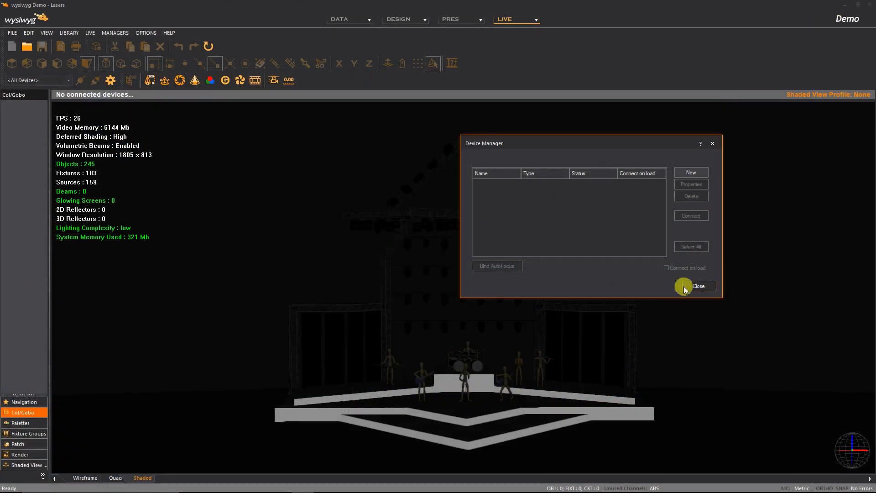
pyautogui.click(685, 286)
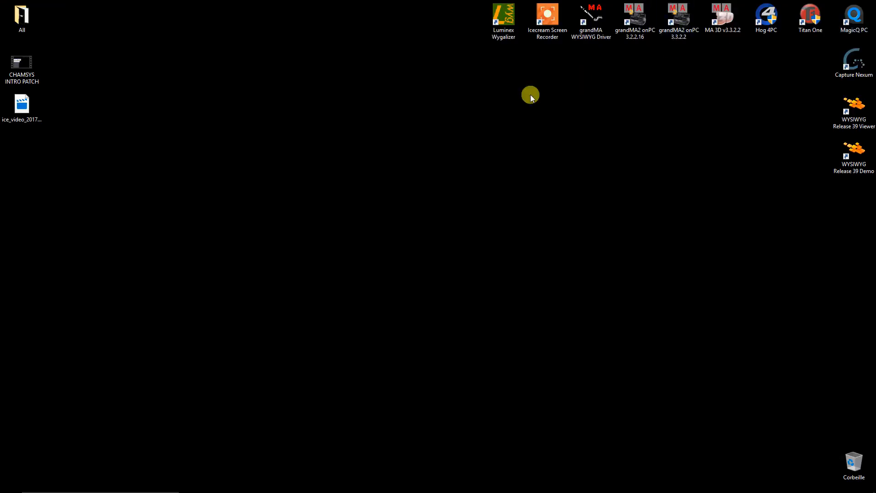
pyautogui.click(845, 4)
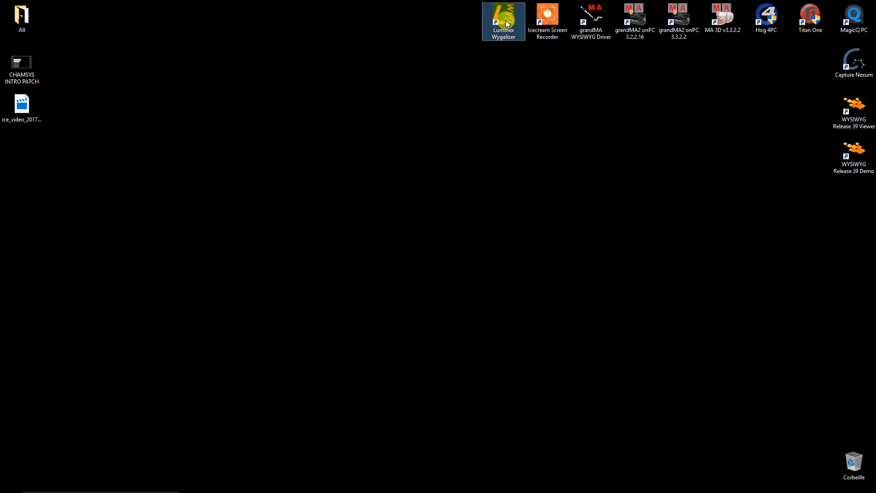
pyautogui.moveTo(506, 23); pyautogui.dragTo(506, 64)
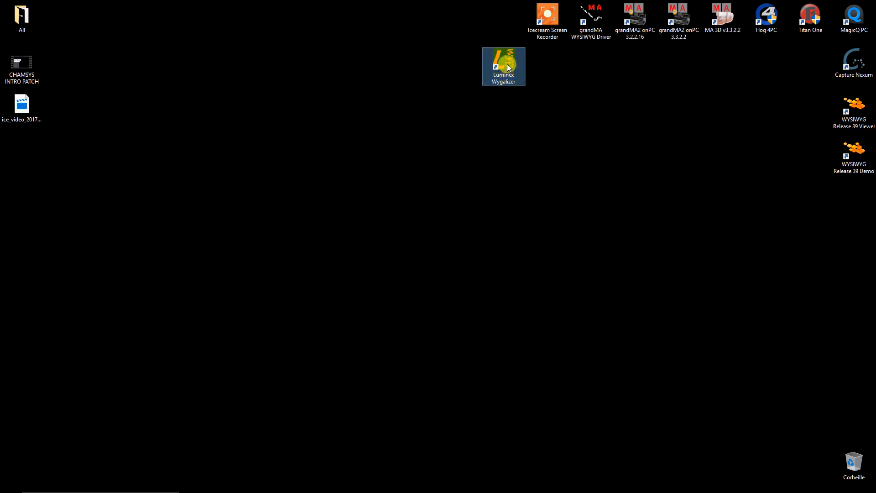
pyautogui.doubleClick(507, 64)
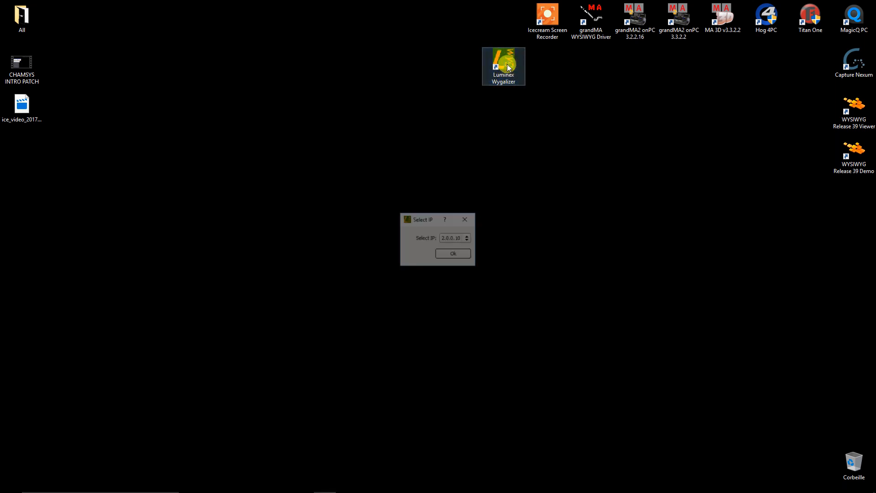
pyautogui.click(456, 255)
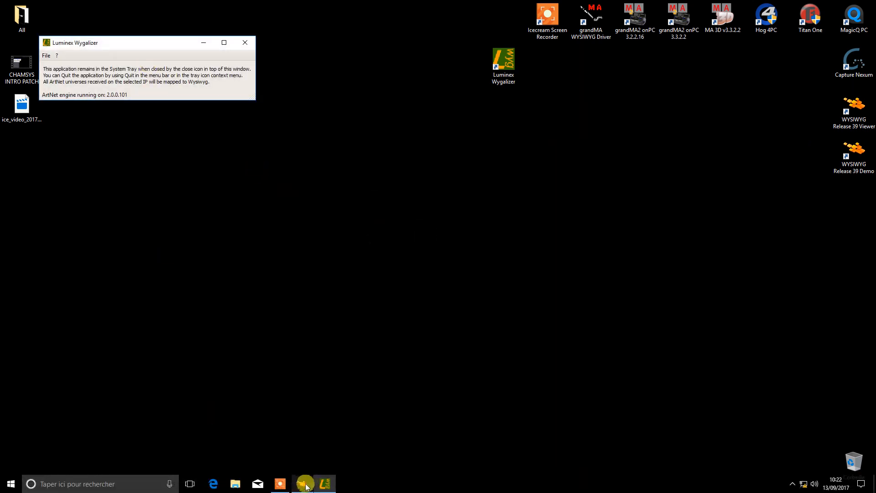
# - Switch to wysiwyg and start adding a new device from the library through the Device Manager
pyautogui.click(301, 485)
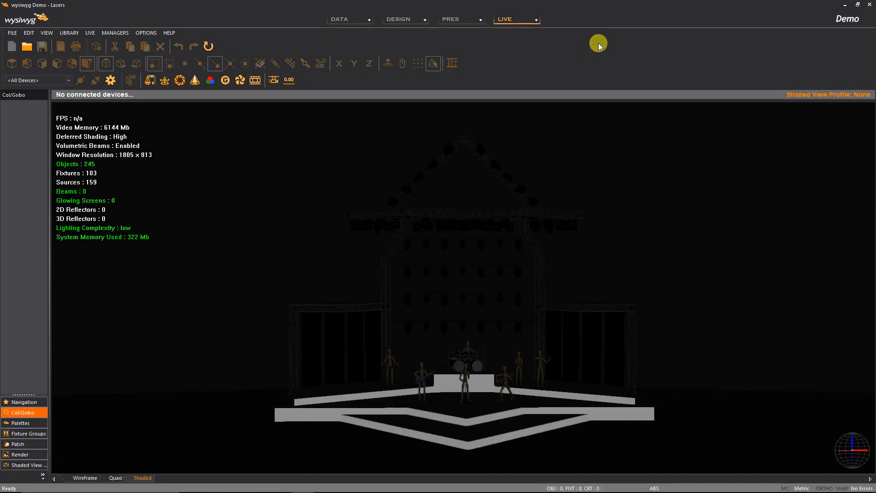
pyautogui.click(139, 32)
pyautogui.moveTo(117, 33)
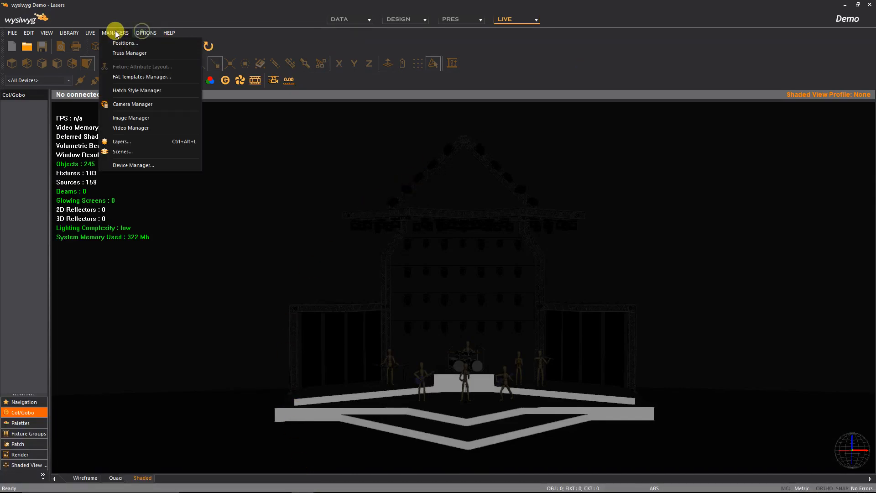
pyautogui.click(141, 165)
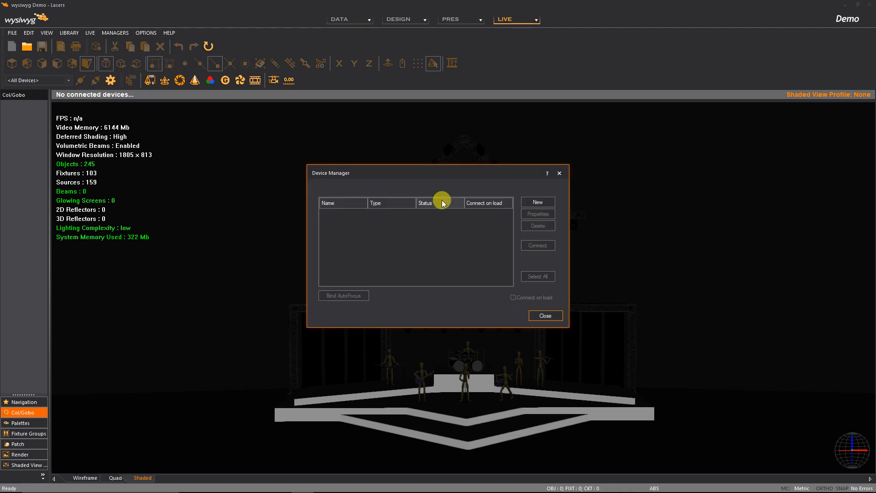
pyautogui.click(550, 205)
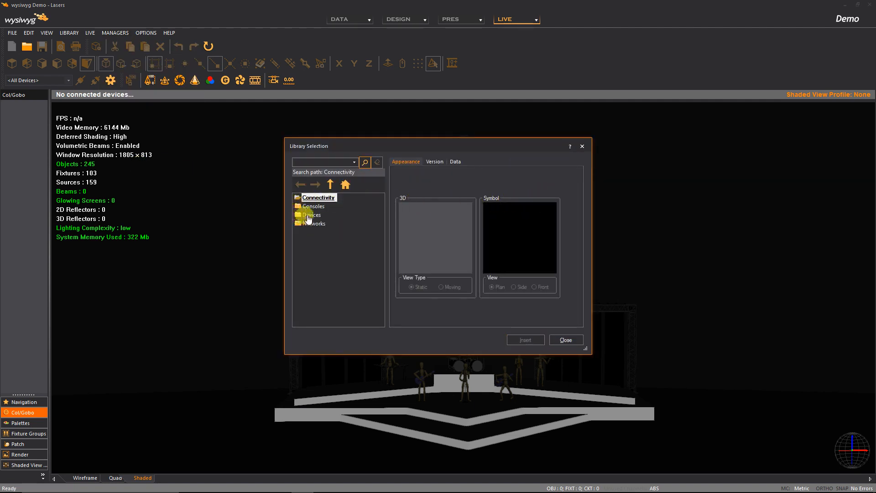
# - Insert the Eth-DMX device by Luminex LCE from the Devices section of the connectivity library, browsed by manufacturer
pyautogui.click(316, 206)
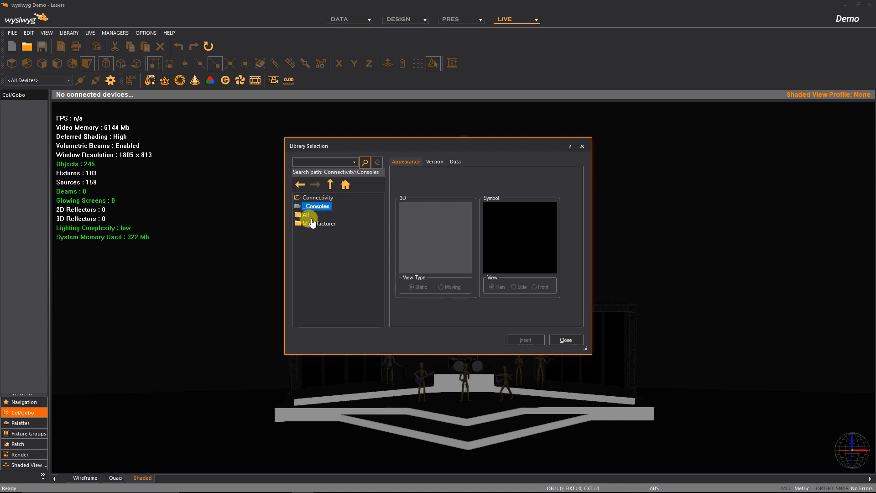
pyautogui.click(313, 199)
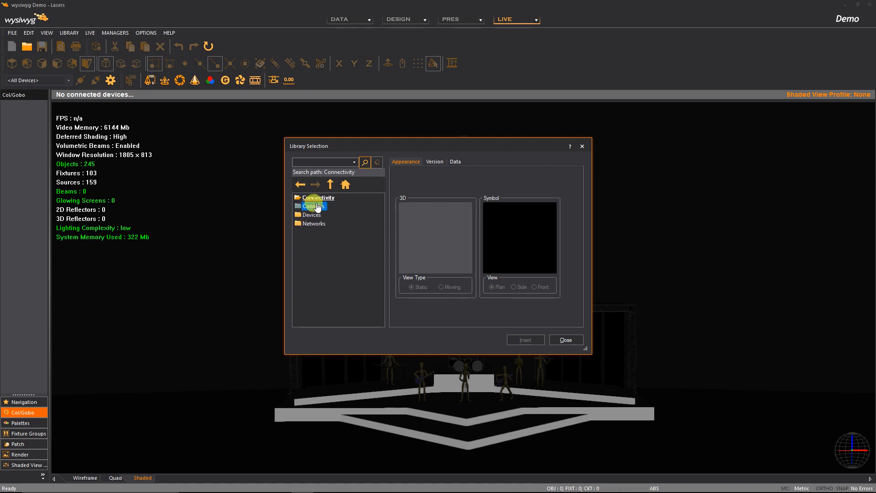
pyautogui.click(313, 215)
pyautogui.click(316, 224)
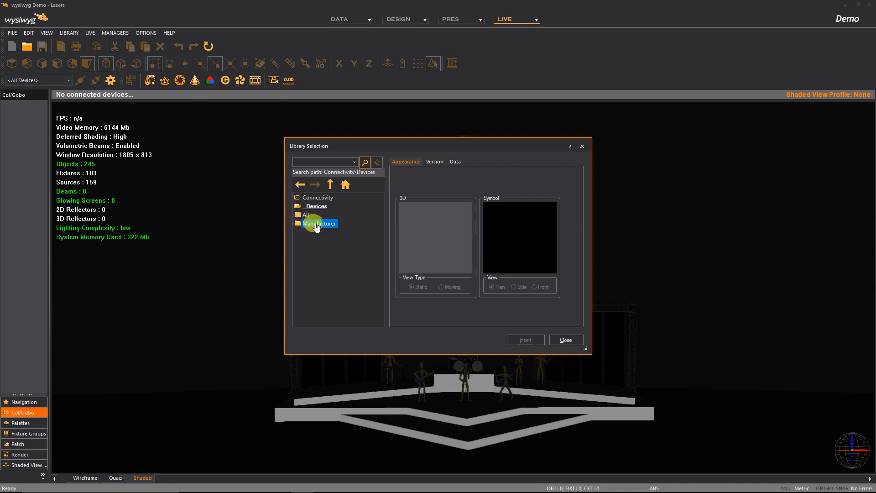
pyautogui.click(313, 284)
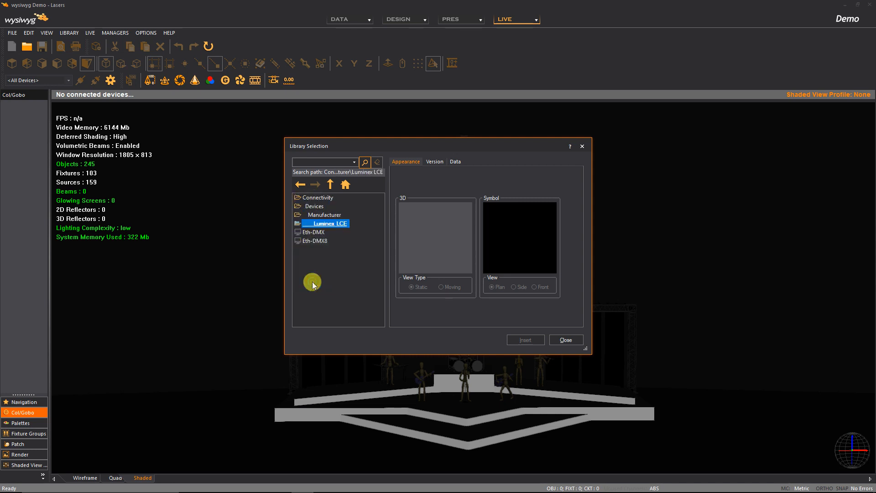
pyautogui.click(315, 232)
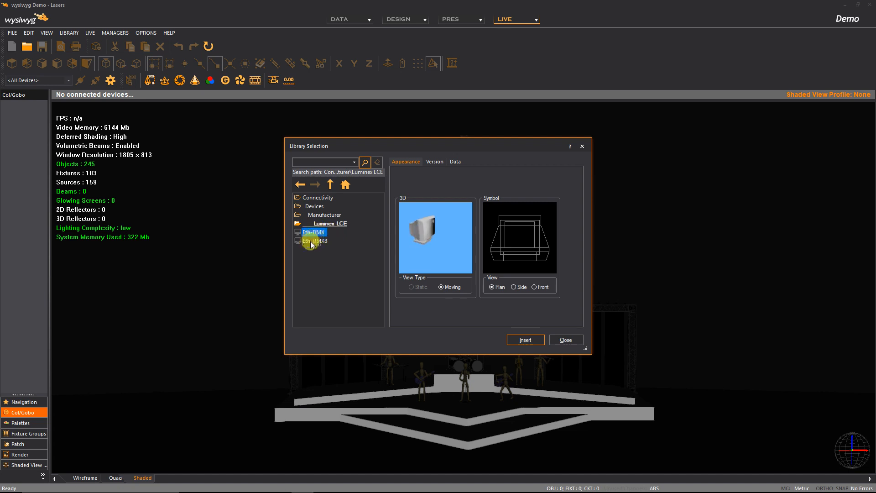
pyautogui.click(322, 241)
pyautogui.click(316, 232)
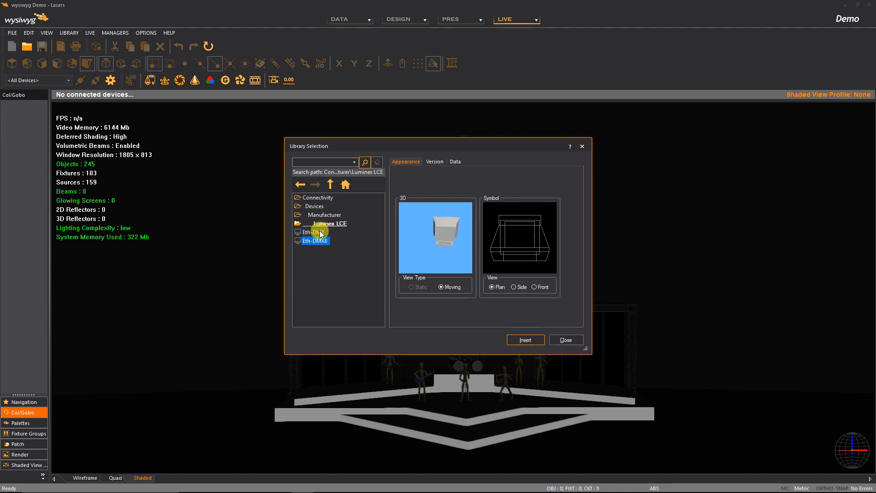
pyautogui.click(524, 339)
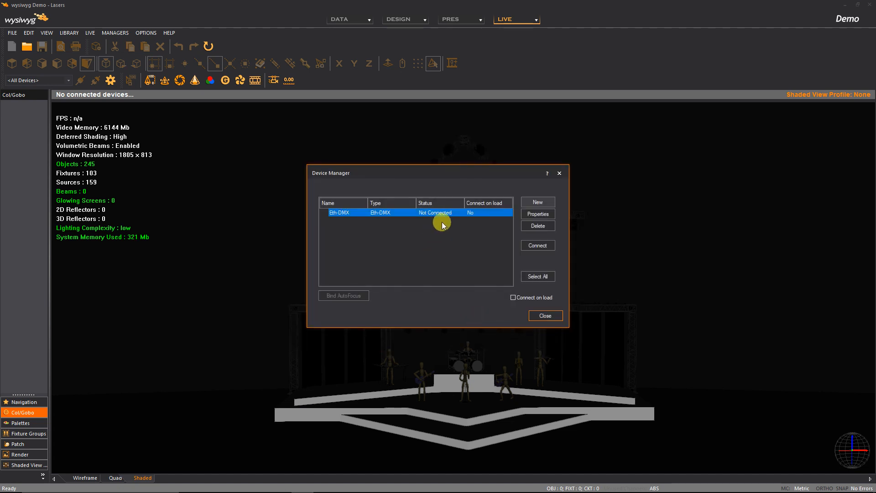
# - In the Eth-DMX properties, assign universe a to Output 0 and universe b to Output 1
pyautogui.click(537, 215)
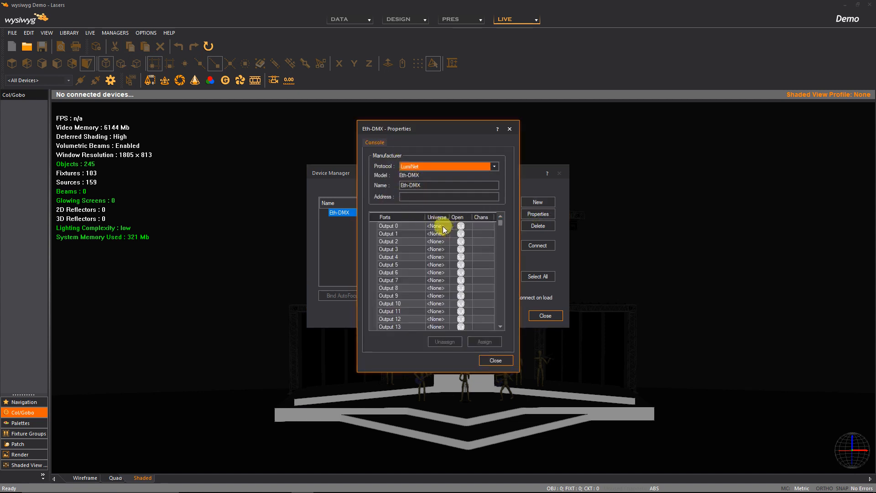
pyautogui.click(442, 226)
pyautogui.click(446, 226)
pyautogui.click(441, 238)
pyautogui.click(439, 233)
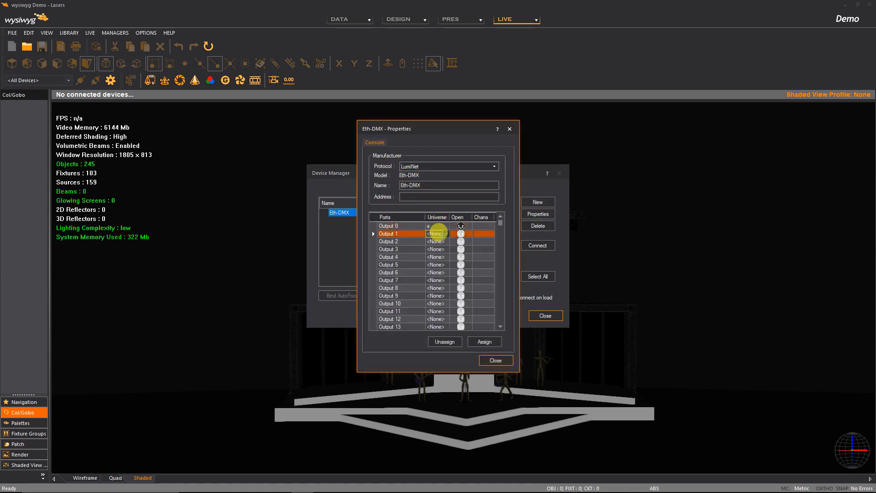
pyautogui.click(446, 234)
pyautogui.click(440, 249)
# - Assign universe c to Output 2 and universe d to Output 3 of the Eth-DMX device, and close its properties
pyautogui.click(439, 241)
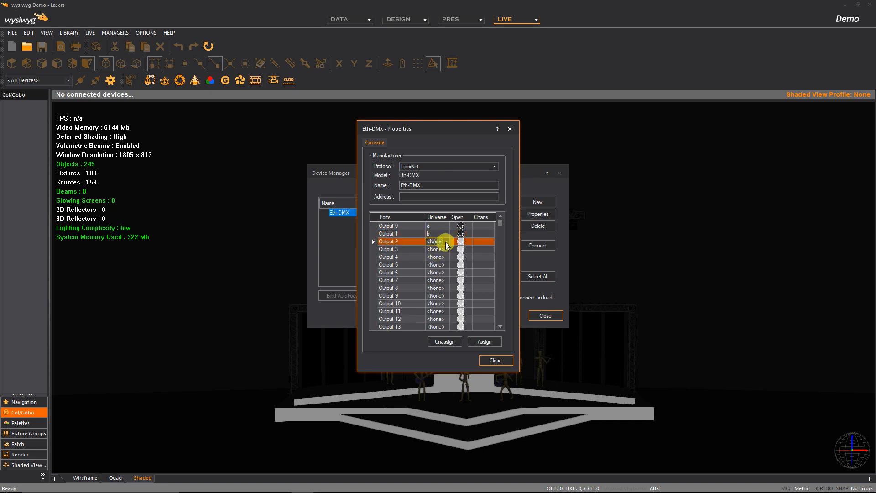
pyautogui.click(446, 241)
pyautogui.click(440, 261)
pyautogui.click(438, 249)
pyautogui.click(446, 249)
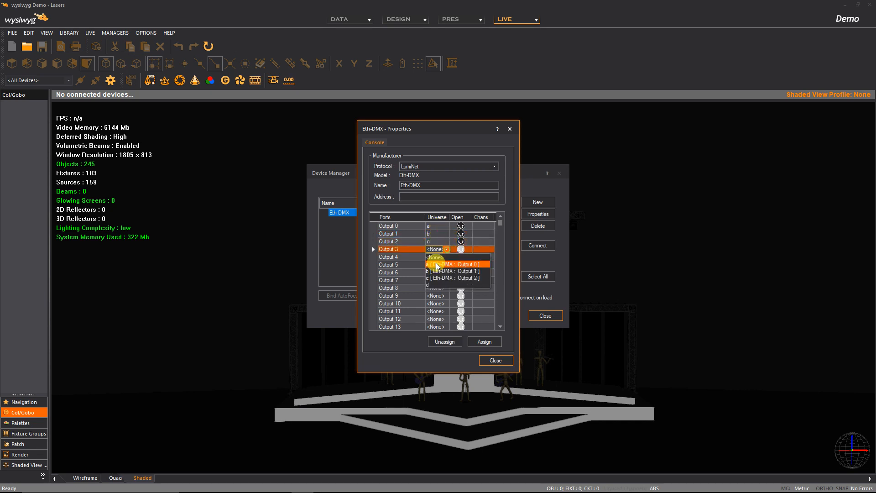
pyautogui.click(433, 283)
pyautogui.click(489, 360)
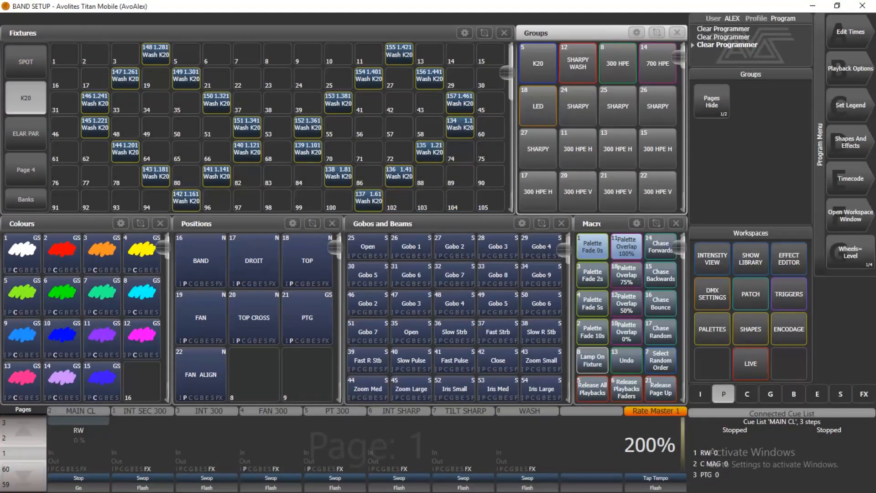
# - In Avolites Titan Mobile, enlarge the Patch View, review the fixtures patched on lines 1 to 3, and close it
pyautogui.click(750, 294)
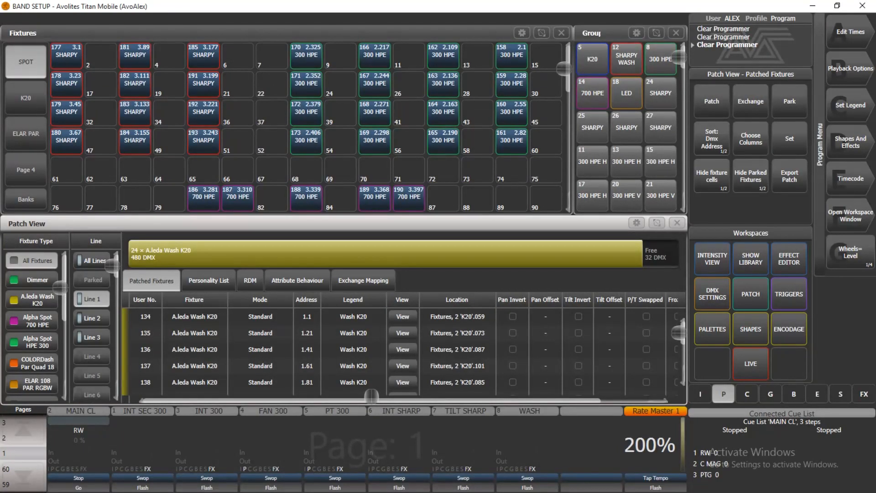
pyautogui.click(657, 223)
pyautogui.moveTo(28, 50); pyautogui.dragTo(656, 379)
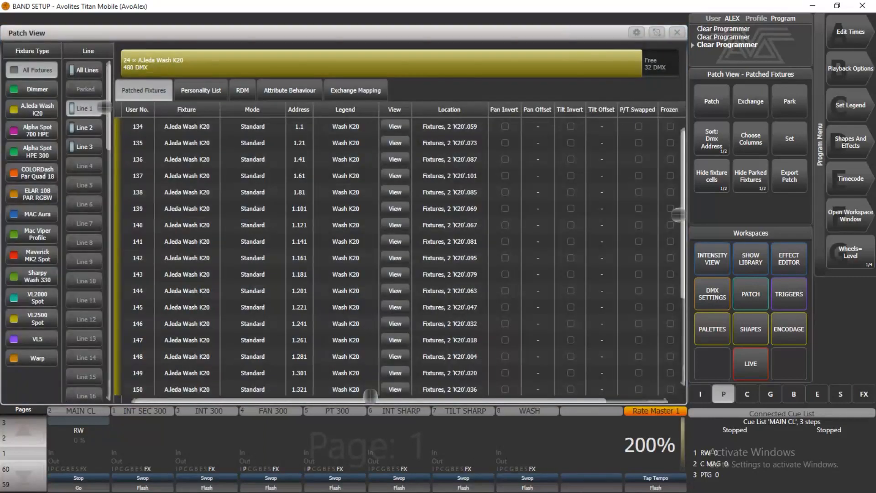
pyautogui.click(79, 127)
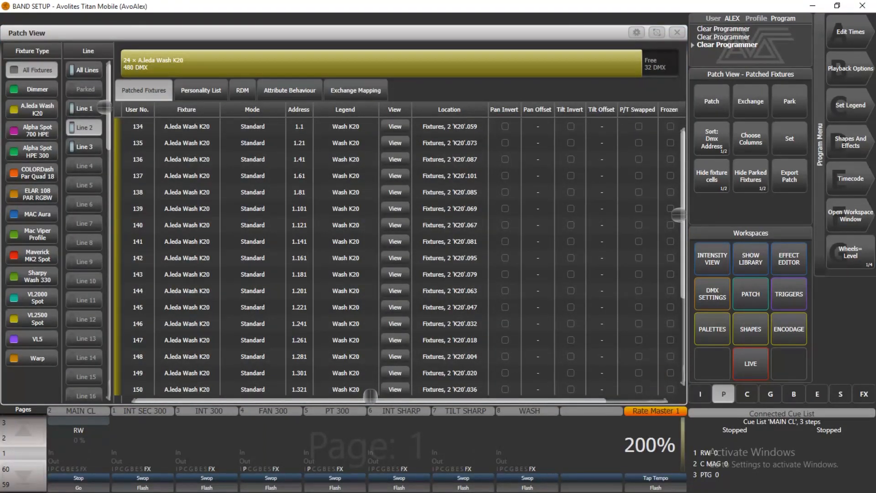
pyautogui.click(85, 148)
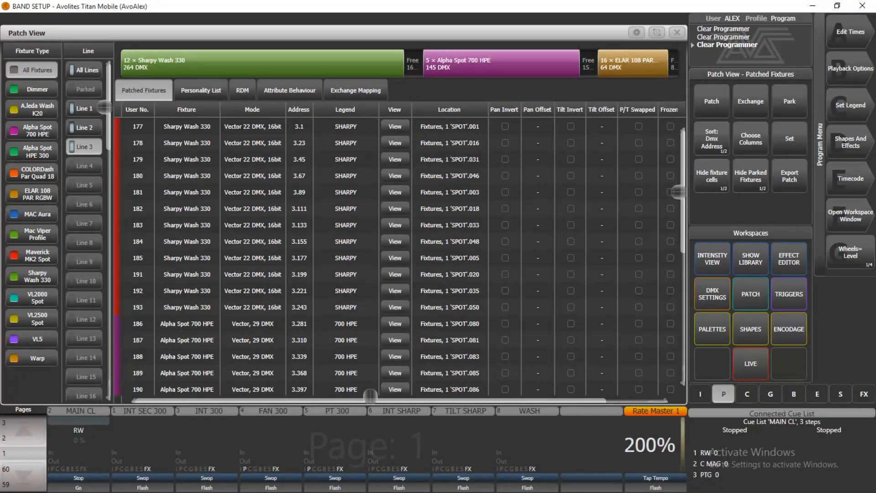
pyautogui.click(80, 128)
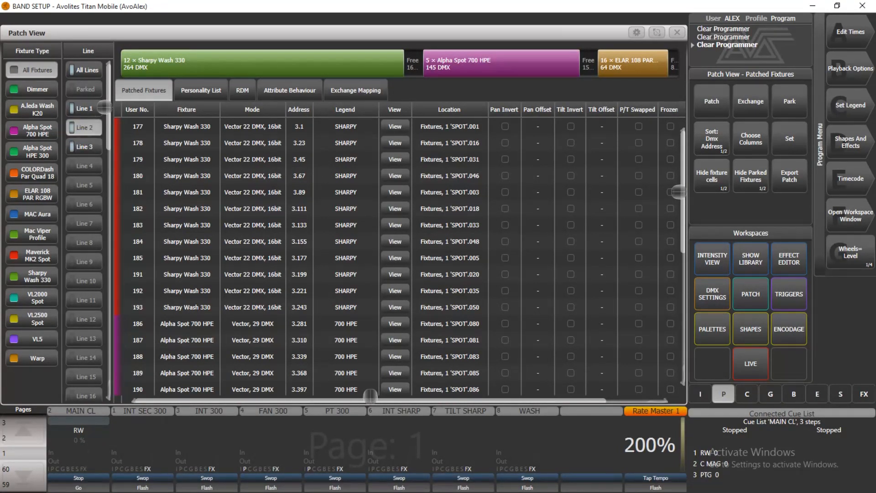
pyautogui.click(80, 109)
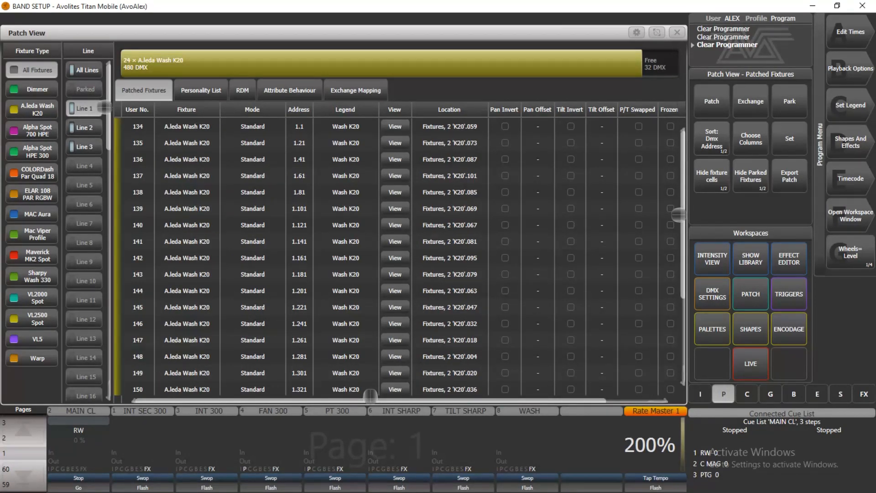
pyautogui.click(676, 32)
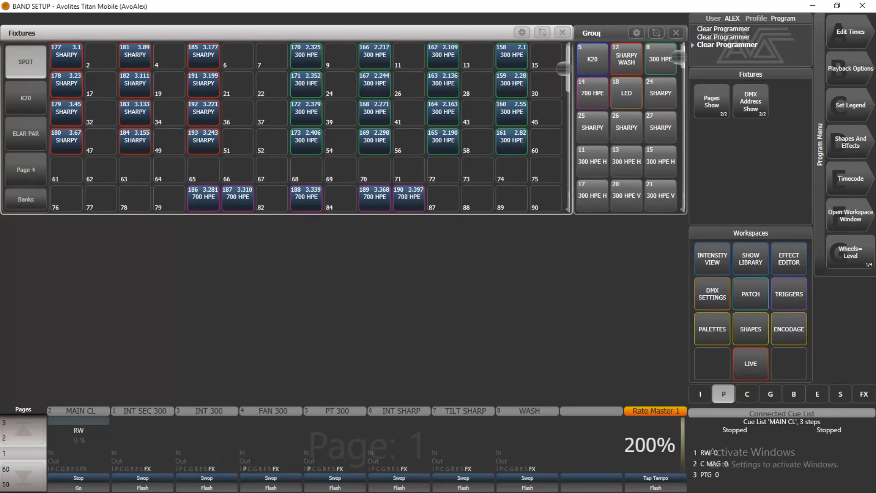
# - Examine the Wygalizer Art-Net nodes on the DMX lines in the system DMX settings, then return to the LIVE workspace
pyautogui.hotkey('ctrl', 'd')
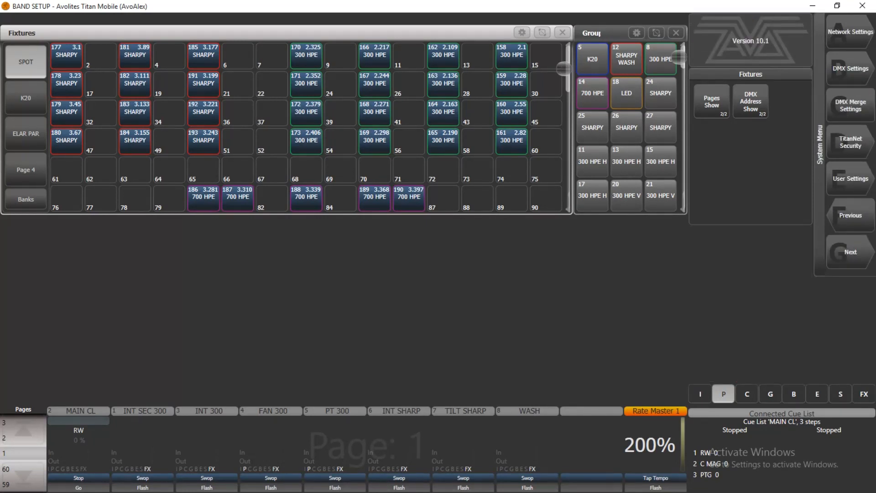
pyautogui.click(850, 68)
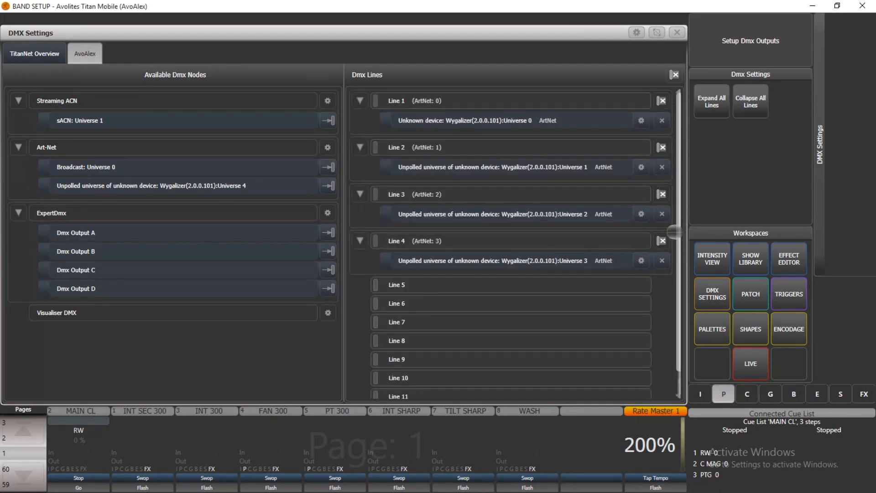
pyautogui.click(183, 186)
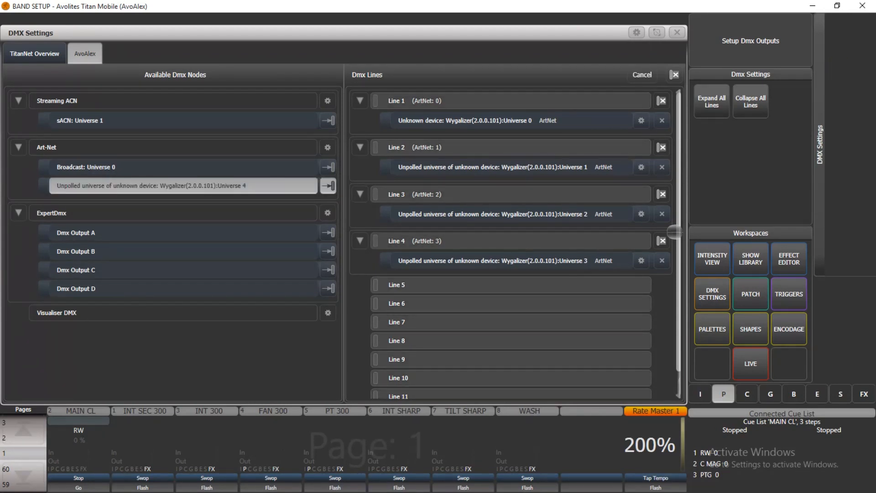
pyautogui.click(174, 345)
pyautogui.press('Escape')
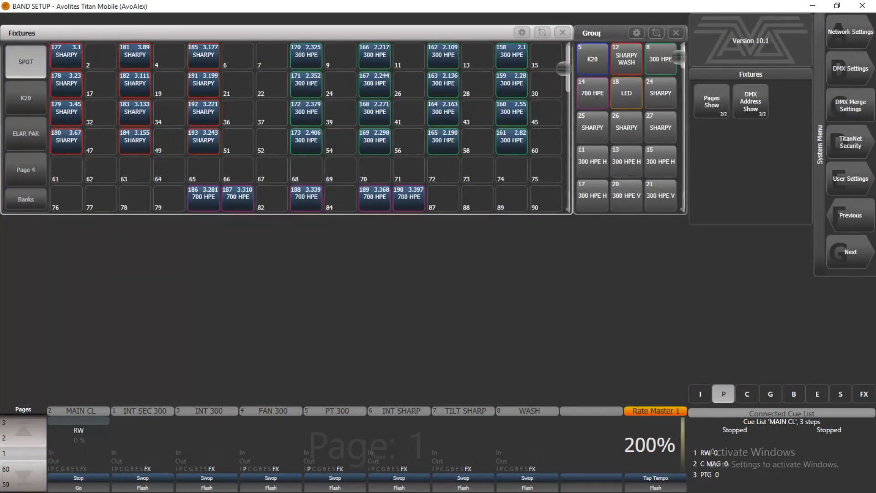
pyautogui.press('Escape')
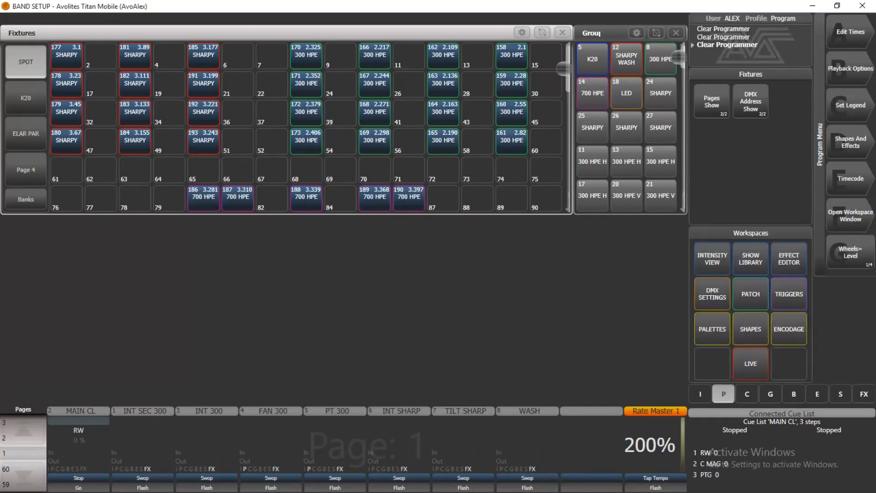
pyautogui.click(750, 364)
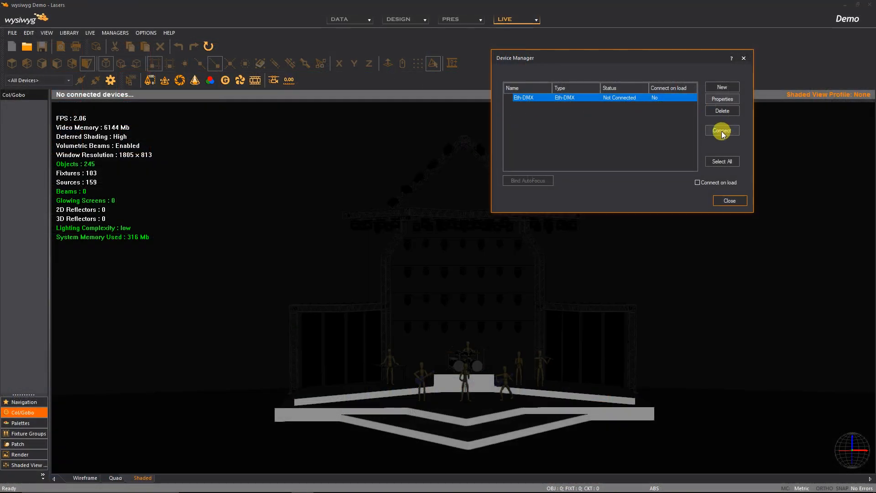
# - Back in wysiwyg, connect the Eth-DMX device and close the Device Manager
pyautogui.click(721, 131)
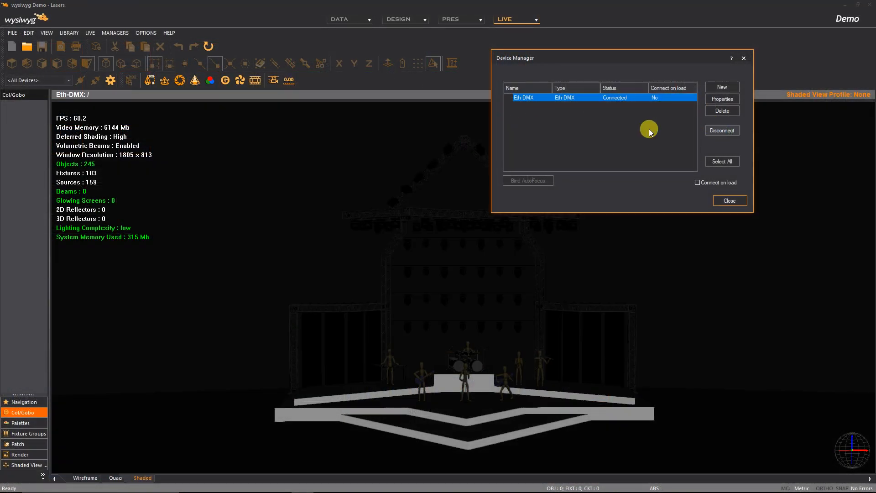
pyautogui.moveTo(629, 57); pyautogui.dragTo(675, 73)
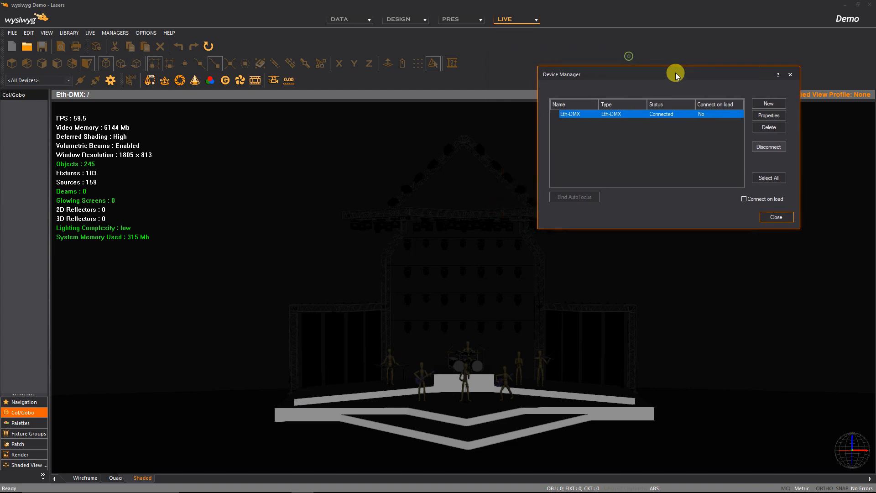
pyautogui.click(775, 216)
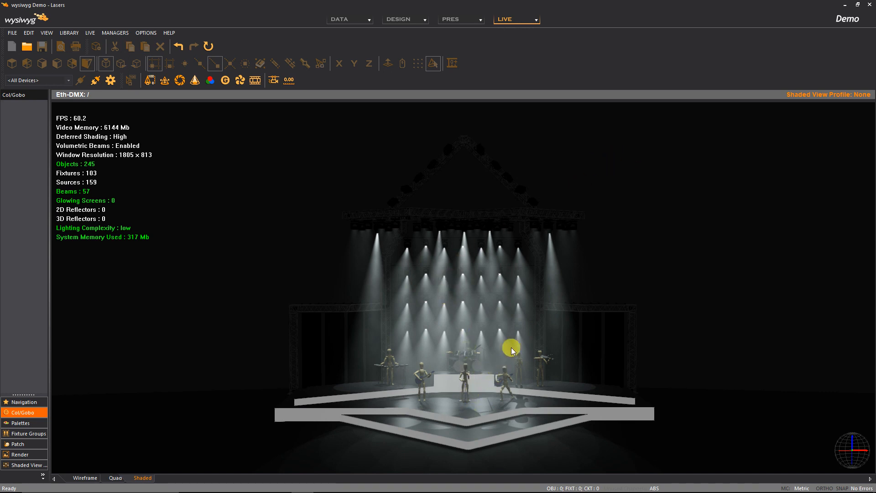
# - From the close-up camera view, lower the ambient light to 0 in the simulation view options
pyautogui.rightClick(707, 166)
pyautogui.click(688, 164)
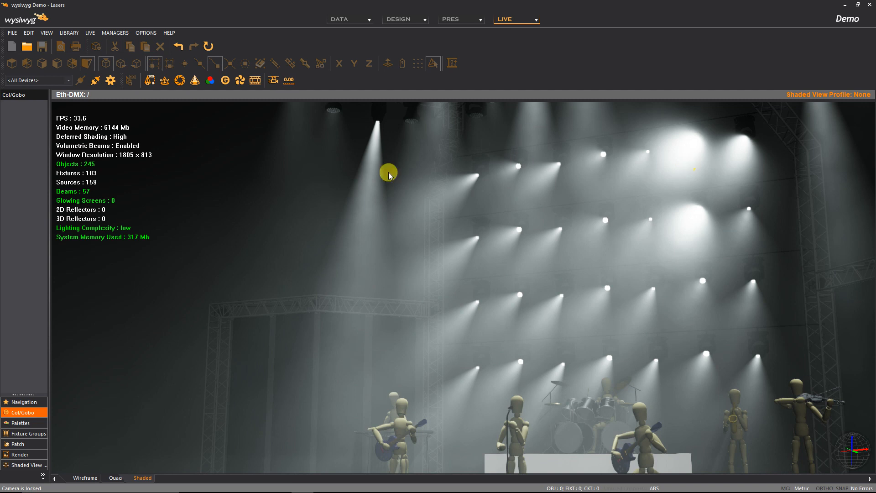
pyautogui.rightClick(315, 166)
pyautogui.click(390, 383)
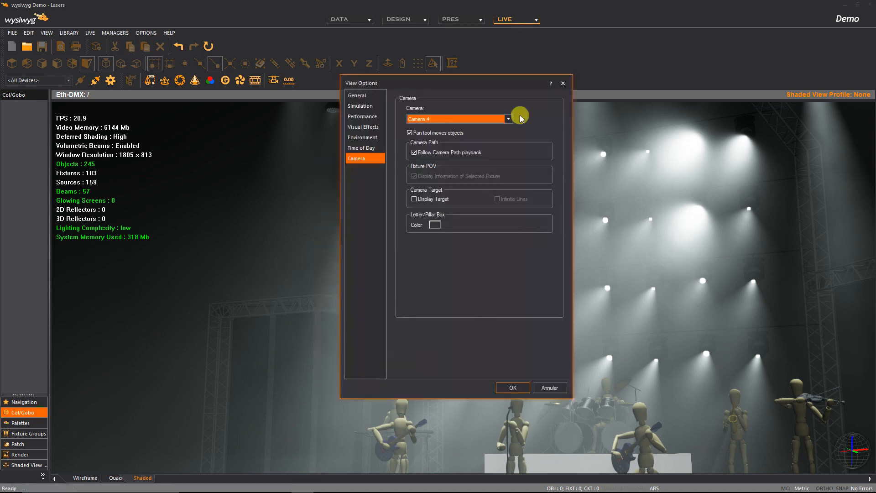
pyautogui.moveTo(495, 83); pyautogui.dragTo(200, 113)
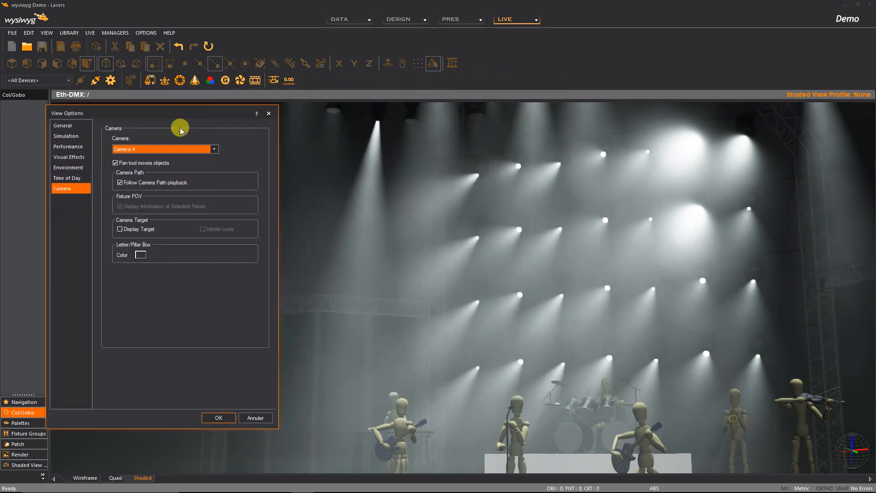
pyautogui.click(68, 136)
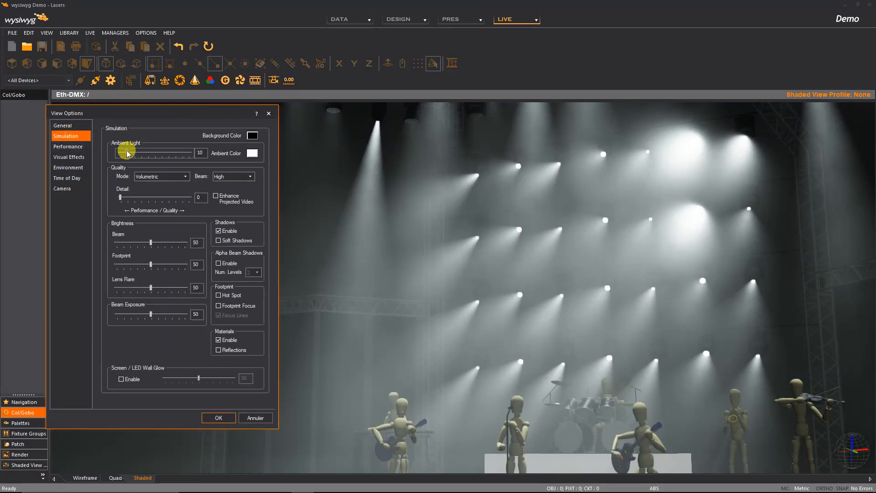
pyautogui.moveTo(127, 154); pyautogui.dragTo(77, 157)
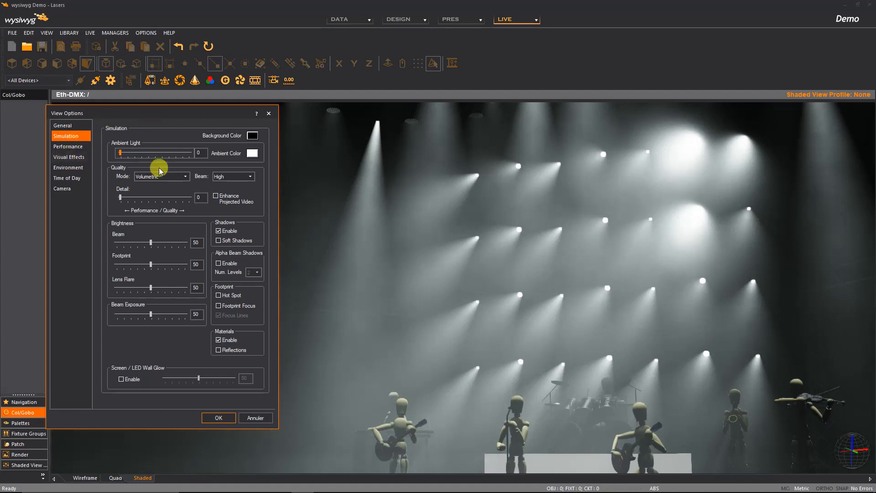
# - Try simulation detail levels of 100 and 21, and discard the changes to the view options
pyautogui.moveTo(121, 197); pyautogui.dragTo(221, 202)
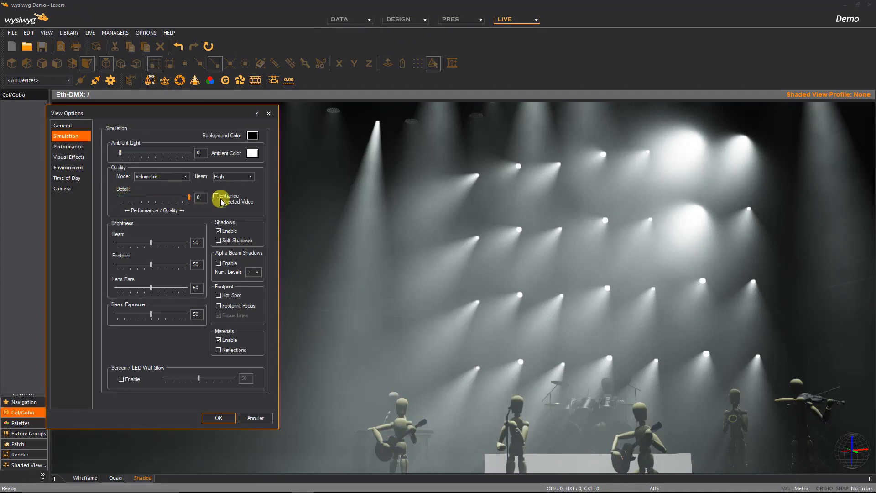
pyautogui.moveTo(174, 118); pyautogui.dragTo(164, 141)
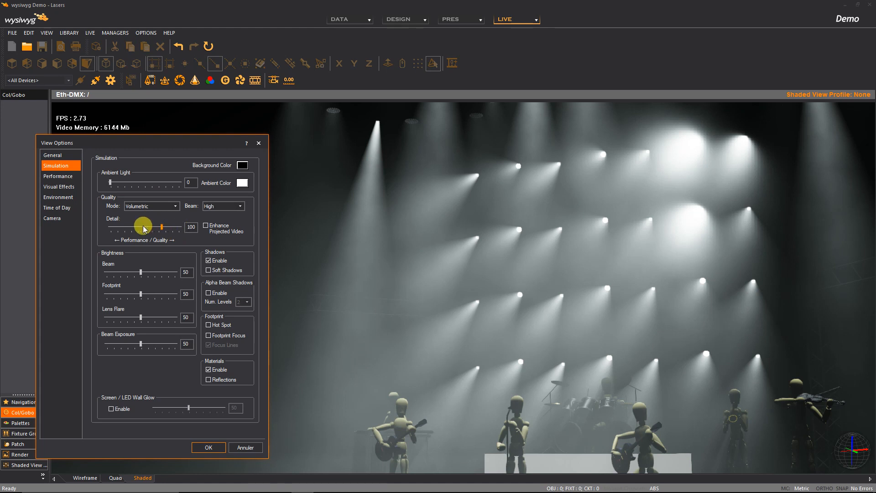
pyautogui.moveTo(142, 226); pyautogui.dragTo(126, 227)
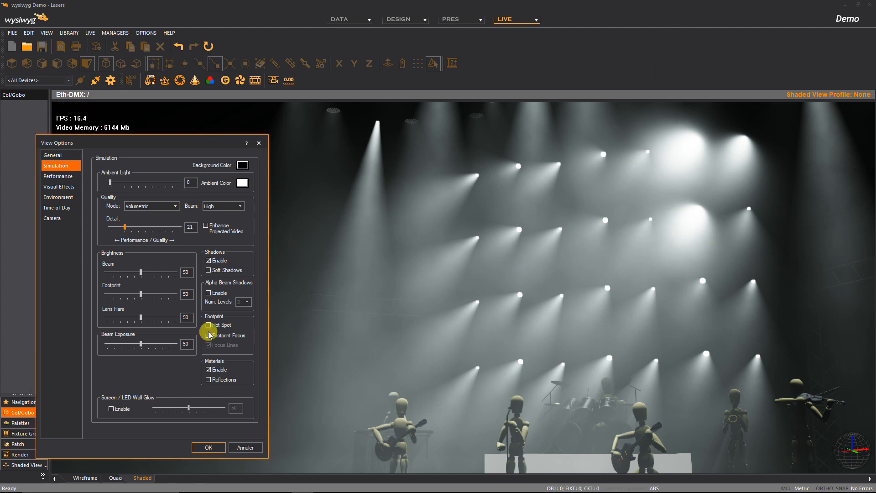
pyautogui.click(245, 446)
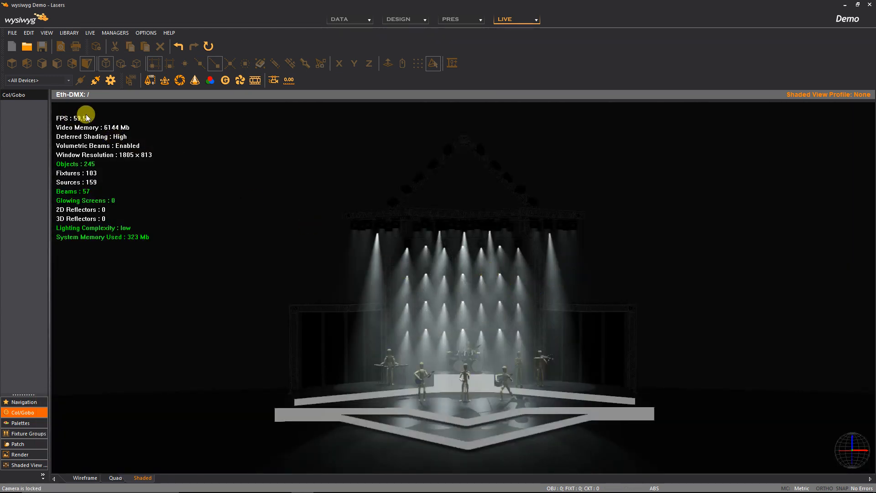
# - From the wide stage view, set the simulation detail to 100 and accept the view options
pyautogui.rightClick(730, 168)
pyautogui.click(793, 381)
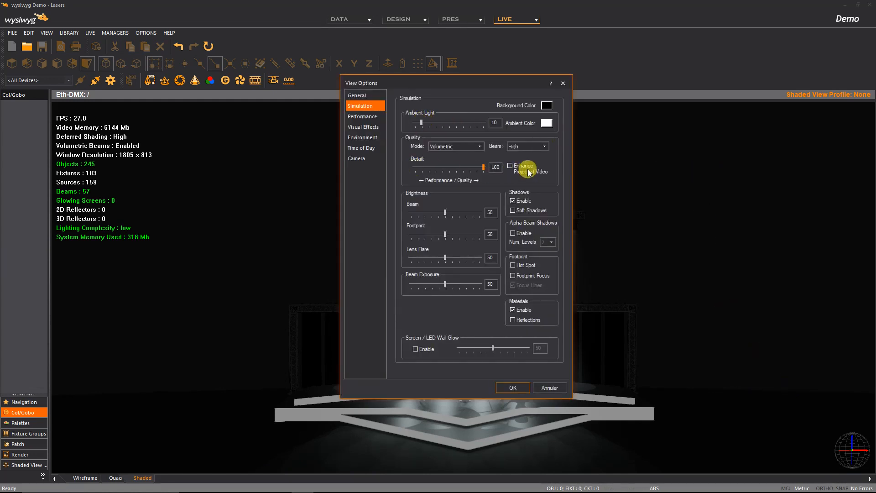
pyautogui.moveTo(488, 88); pyautogui.dragTo(752, 65)
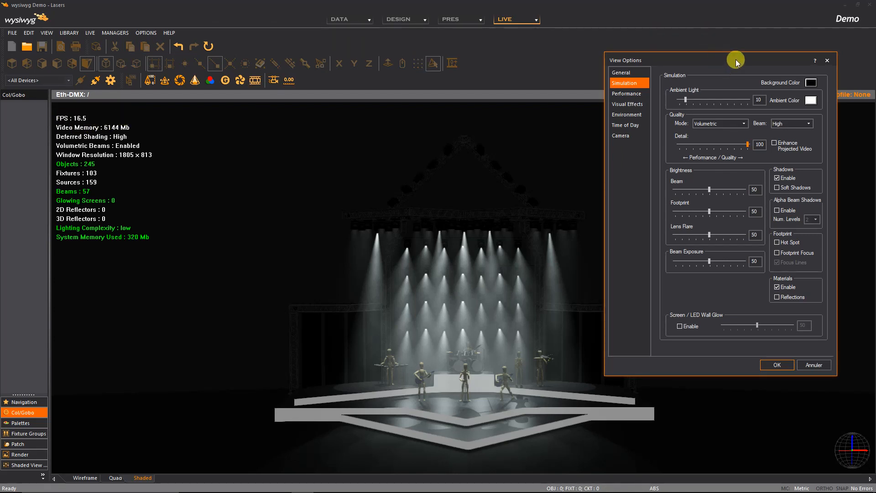
pyautogui.moveTo(733, 54); pyautogui.dragTo(761, 43)
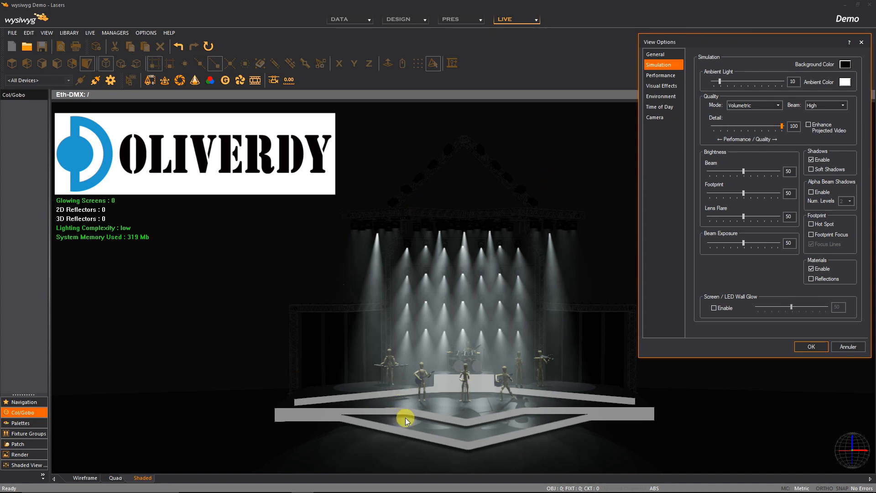
pyautogui.click(812, 347)
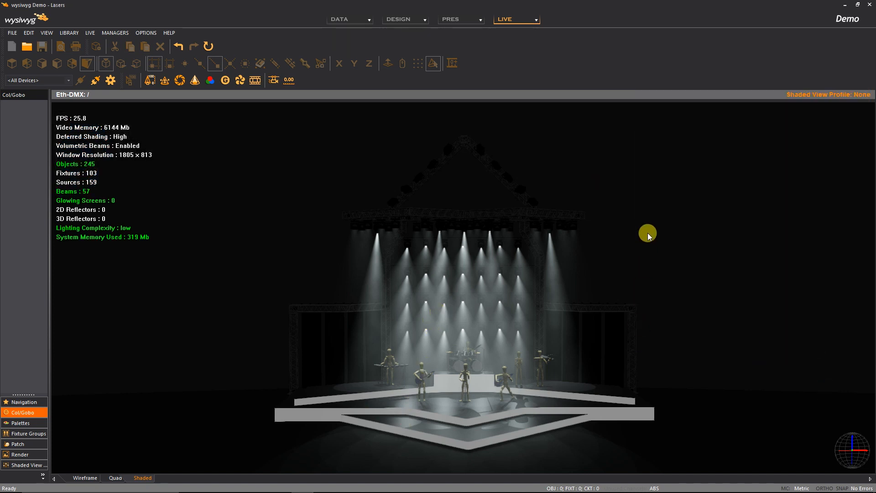
# - Switch through the cameras to the close-up side view and set its simulation detail to 0
pyautogui.press('1')
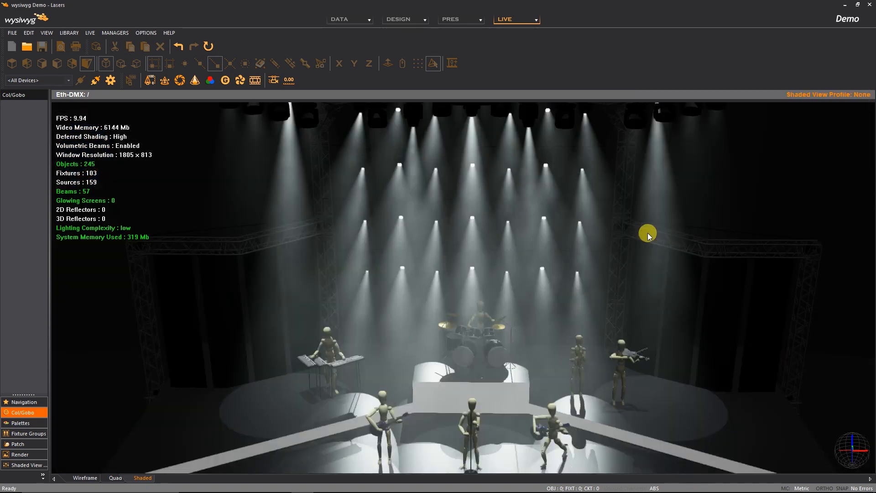
pyautogui.press('2')
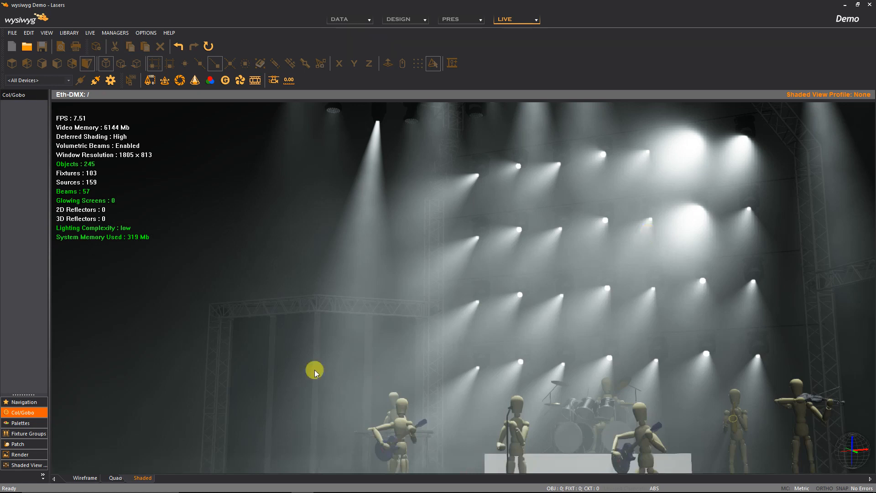
pyautogui.rightClick(269, 237)
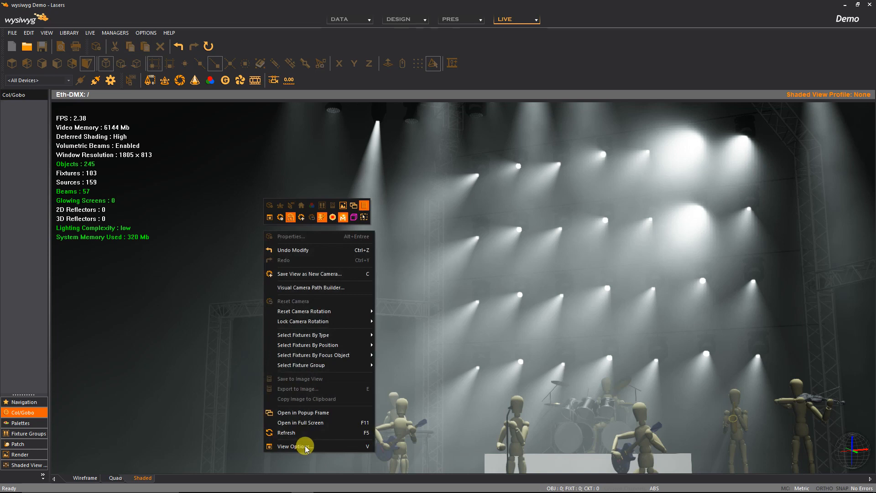
pyautogui.click(309, 447)
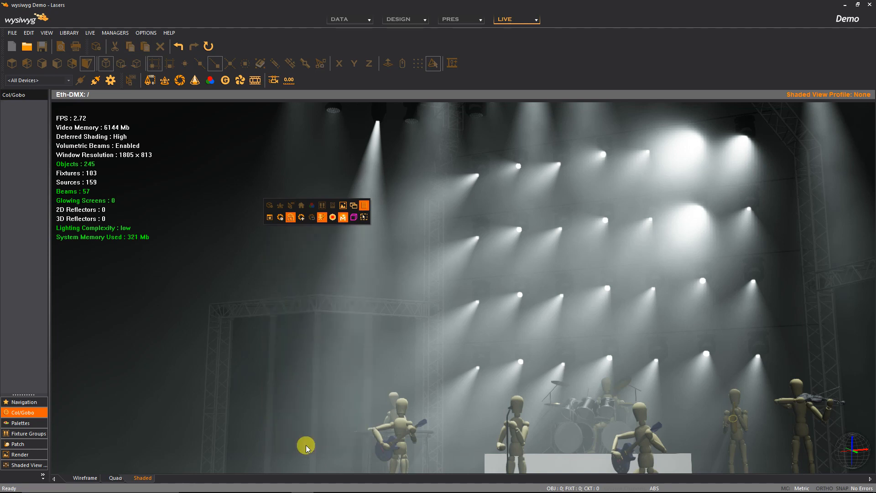
pyautogui.moveTo(482, 166); pyautogui.dragTo(407, 166)
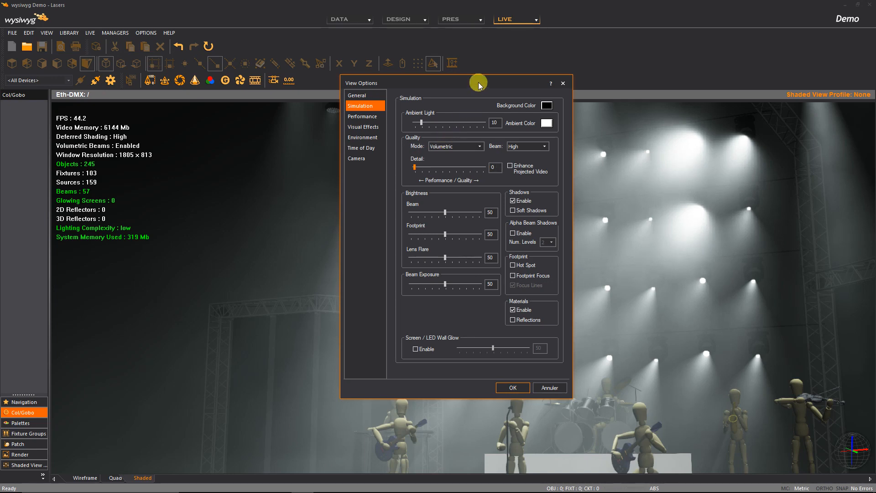
pyautogui.moveTo(477, 84); pyautogui.dragTo(199, 66)
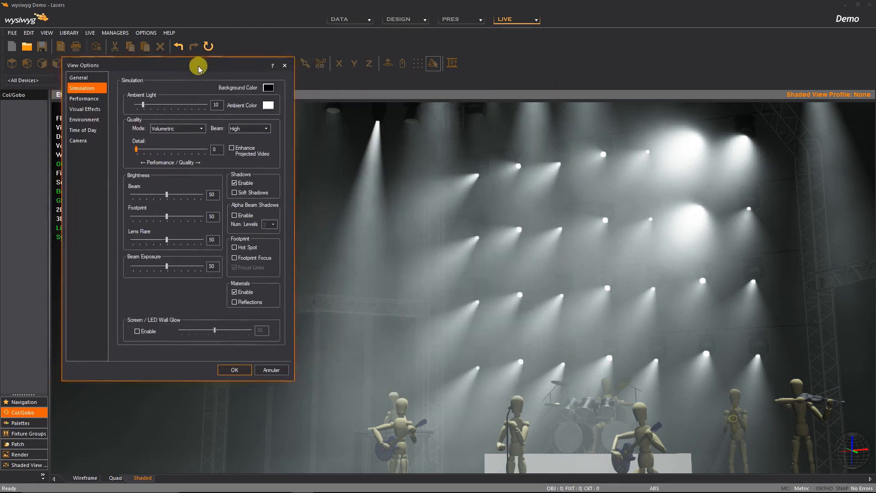
# - Set the beam, footprint and lens flare brightness and the beam exposure to 51 each
pyautogui.click(167, 194)
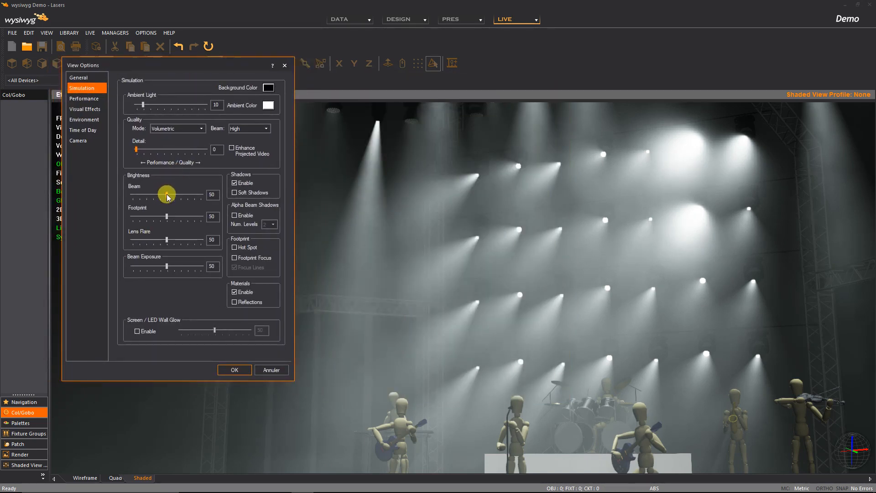
pyautogui.moveTo(170, 197); pyautogui.dragTo(168, 220)
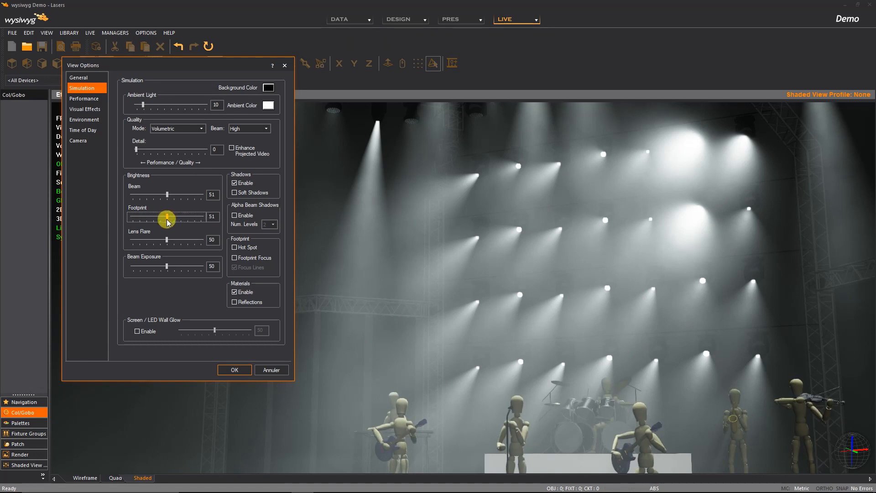
pyautogui.moveTo(166, 237)
pyautogui.mouseDown()
pyautogui.moveTo(225, 235)
pyautogui.moveTo(98, 239)
pyautogui.moveTo(206, 238)
pyautogui.moveTo(166, 248)
pyautogui.mouseUp()
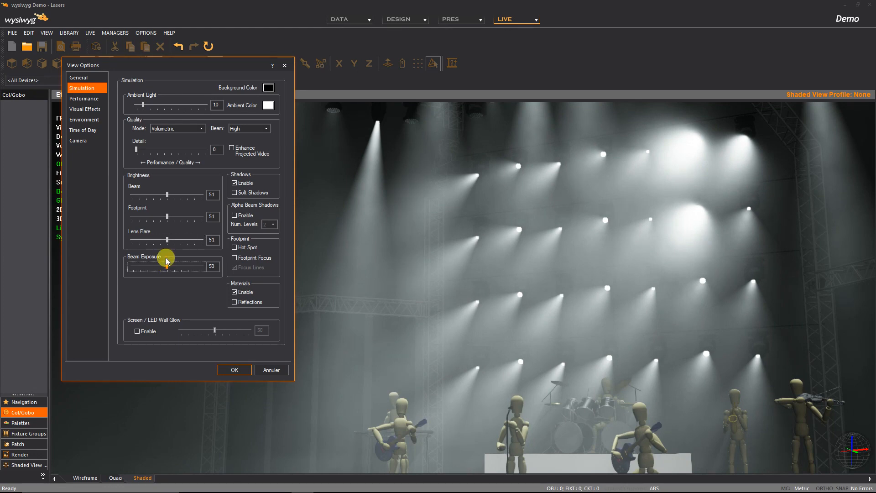
pyautogui.moveTo(167, 267)
pyautogui.mouseDown()
pyautogui.moveTo(198, 267)
pyautogui.moveTo(132, 273)
pyautogui.moveTo(169, 273)
pyautogui.mouseUp()
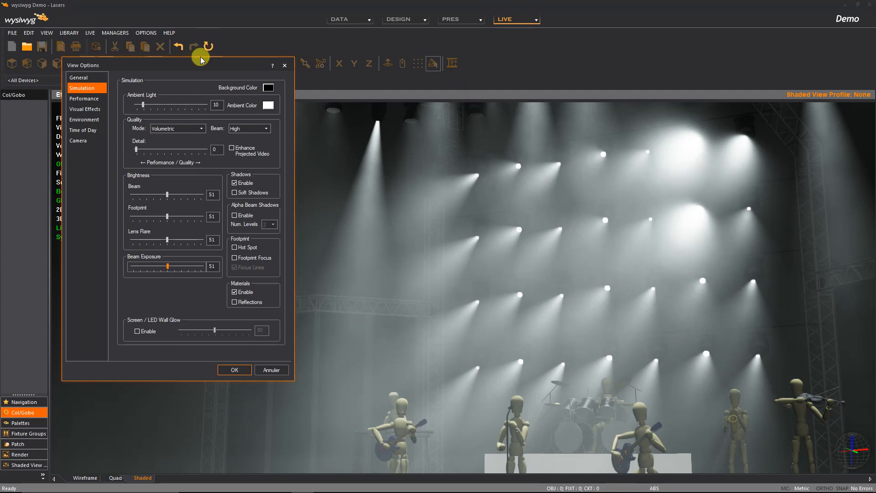
# - Enable Auto-Adjust FPS in the performance view options, keeping the dialog clear of the frame rate read-out and the stage
pyautogui.moveTo(190, 66); pyautogui.dragTo(228, 122)
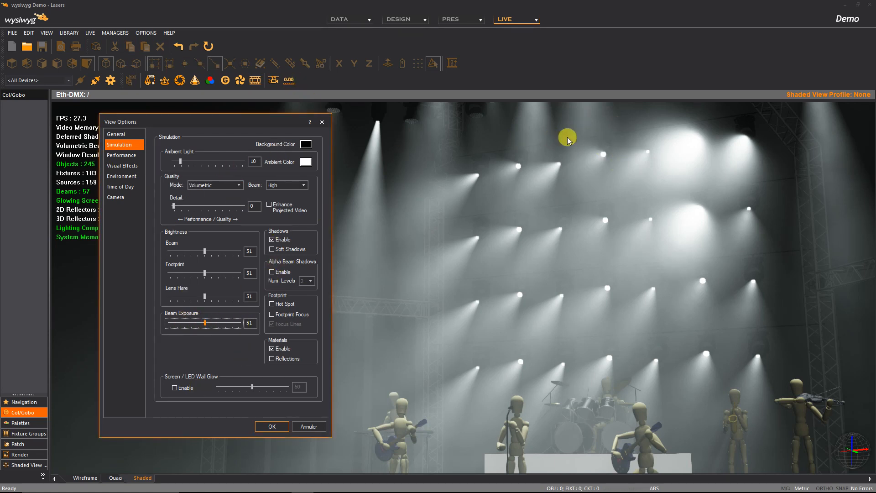
pyautogui.moveTo(224, 121); pyautogui.dragTo(266, 119)
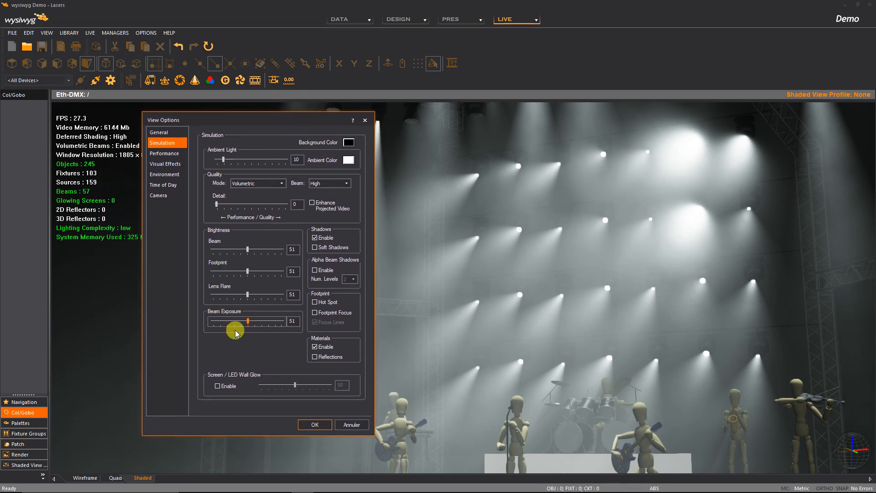
pyautogui.click(163, 156)
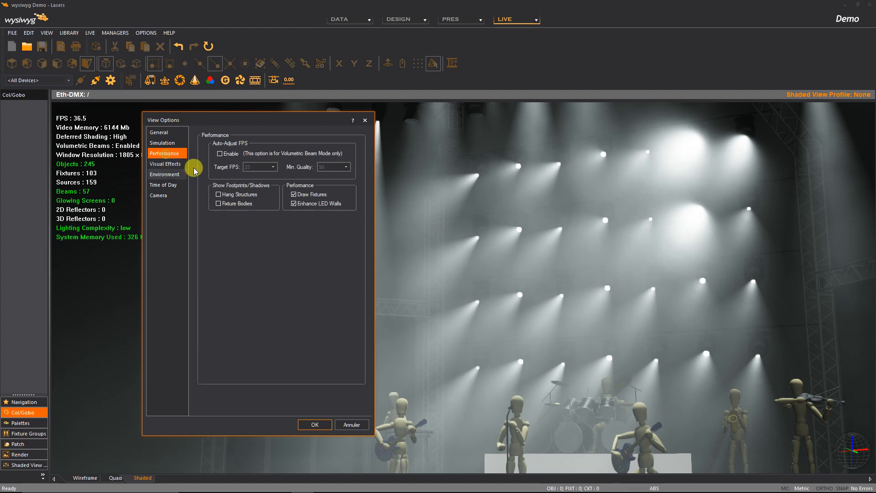
pyautogui.click(218, 152)
pyautogui.moveTo(230, 116); pyautogui.dragTo(300, 112)
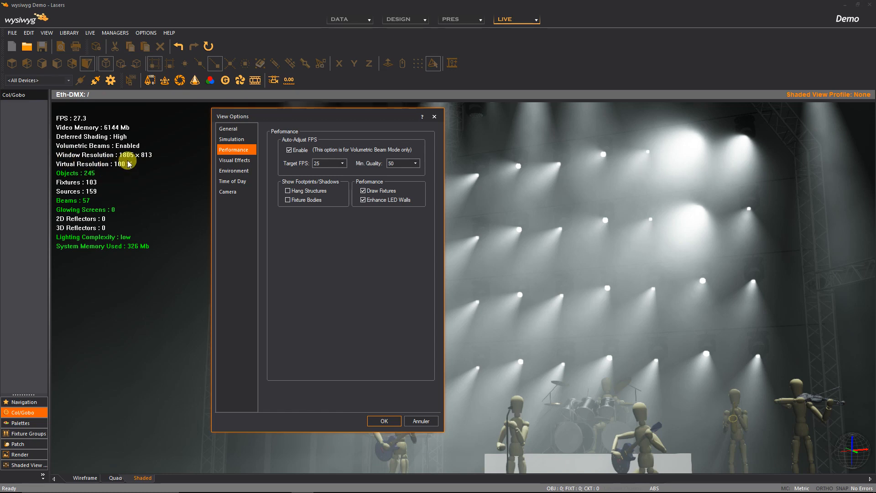
pyautogui.click(289, 150)
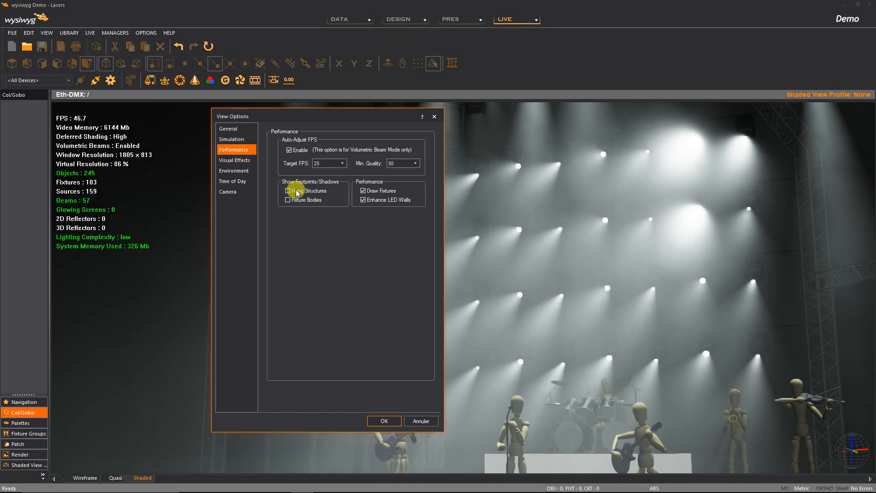
# - Toggle ambient occlusion in the visual effects to compare the rendering, and leave it disabled
pyautogui.moveTo(321, 116); pyautogui.dragTo(266, 139)
pyautogui.click(180, 182)
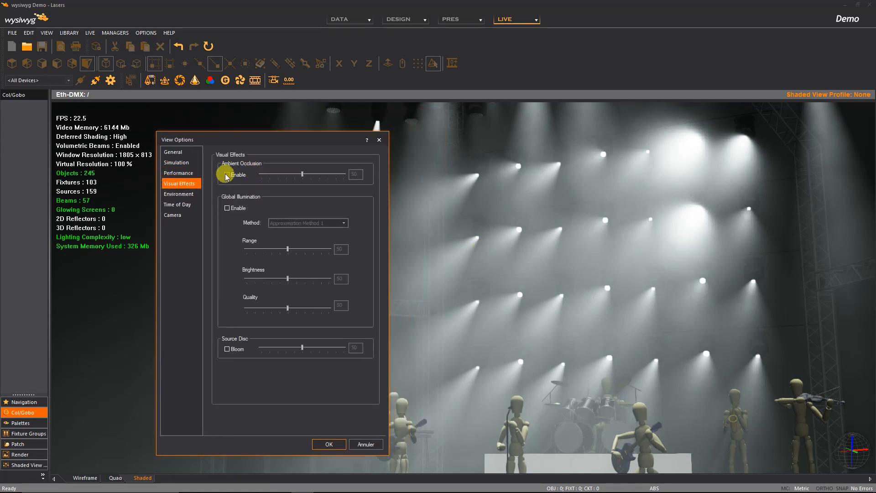
pyautogui.click(227, 176)
pyautogui.click(227, 175)
pyautogui.click(227, 176)
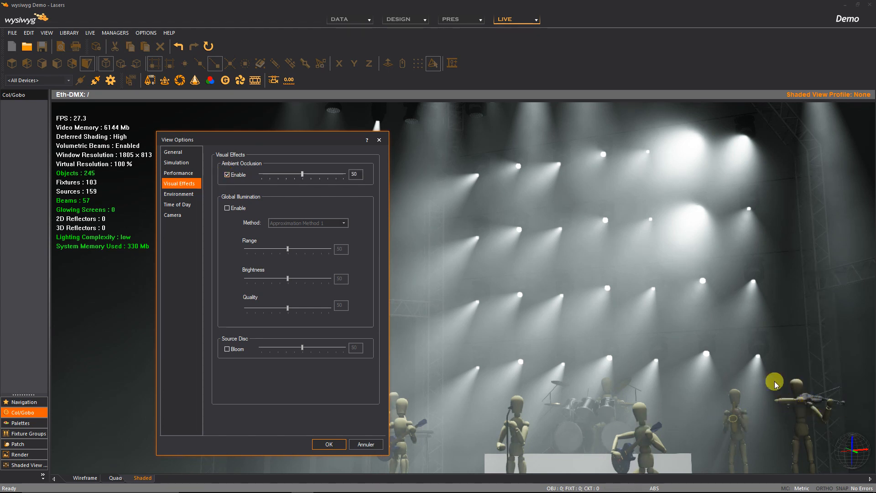
pyautogui.click(227, 175)
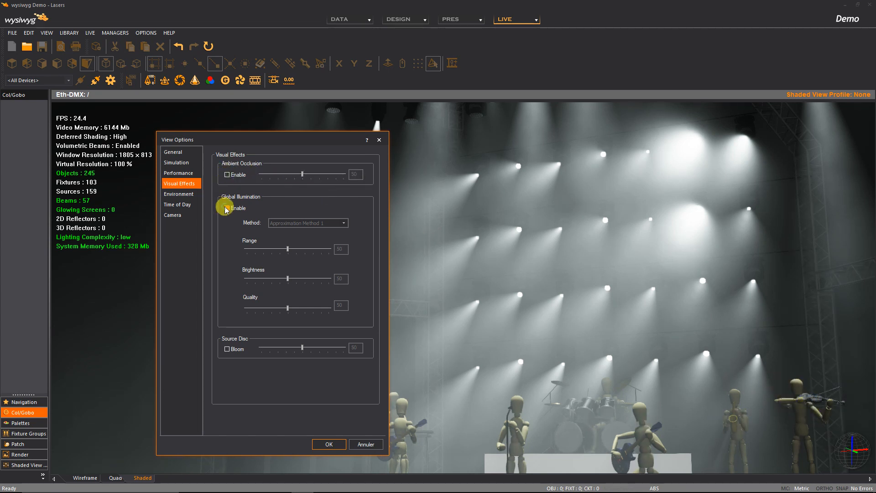
# - Try global illumination with Approximation Method 1 and a raised range, and disable it again
pyautogui.click(227, 209)
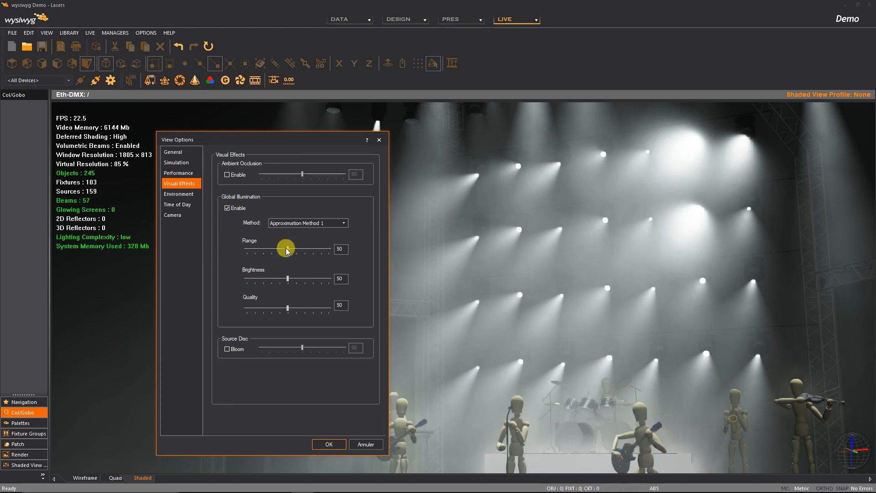
pyautogui.moveTo(287, 250)
pyautogui.mouseDown()
pyautogui.moveTo(334, 249)
pyautogui.moveTo(247, 249)
pyautogui.moveTo(334, 253)
pyautogui.moveTo(242, 250)
pyautogui.moveTo(292, 257)
pyautogui.mouseUp()
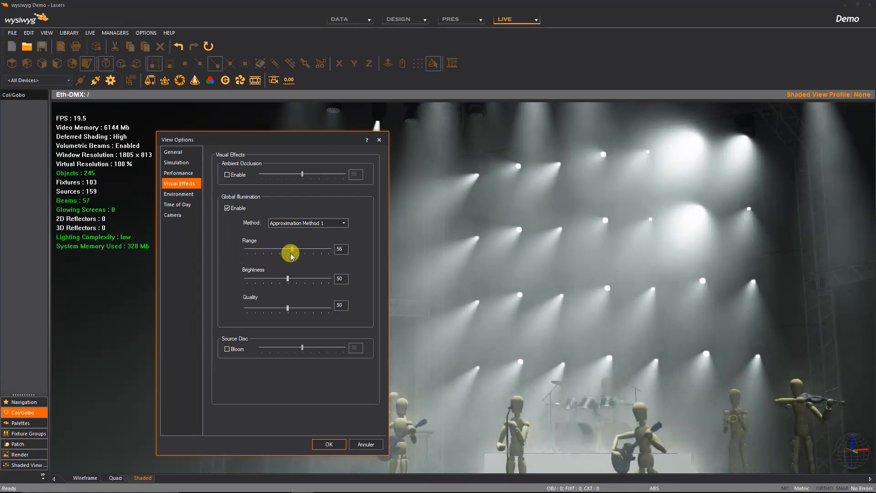
pyautogui.click(227, 208)
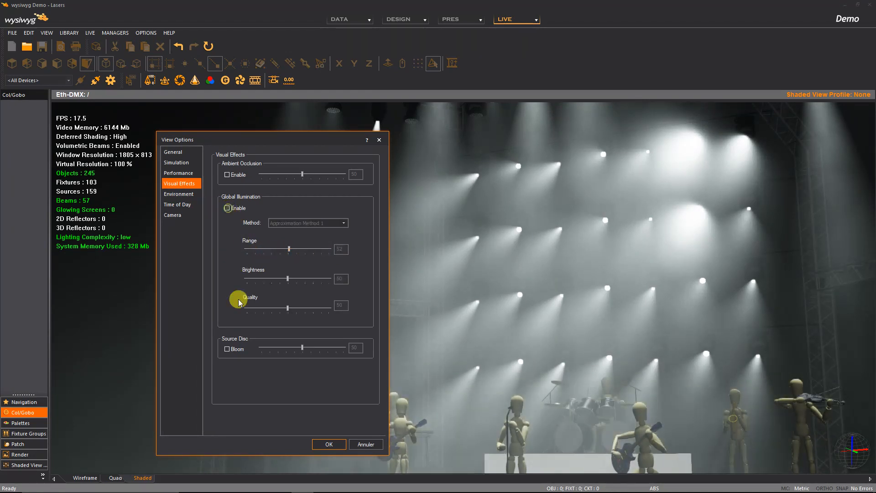
# - Try source disc bloom at 51 in the visual effects, toggling it to compare the rendering, and leave it disabled
pyautogui.click(227, 348)
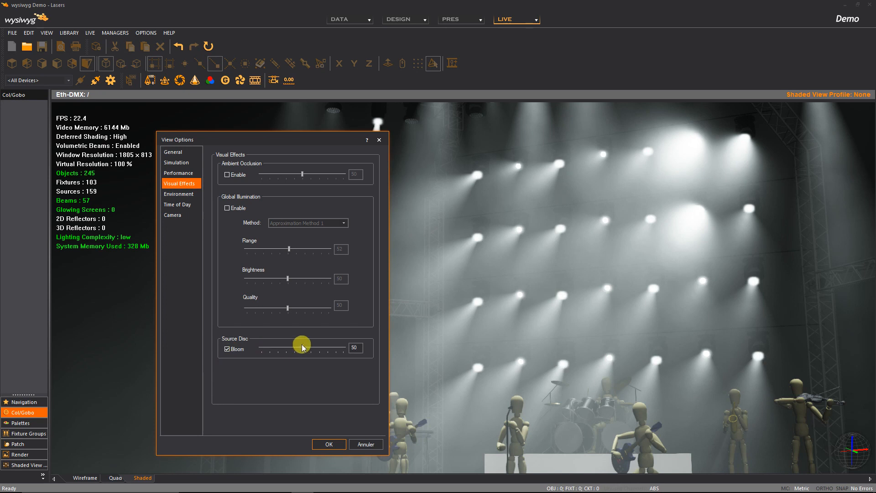
pyautogui.moveTo(302, 347)
pyautogui.mouseDown()
pyautogui.moveTo(321, 349)
pyautogui.moveTo(286, 346)
pyautogui.moveTo(352, 350)
pyautogui.moveTo(254, 346)
pyautogui.moveTo(348, 346)
pyautogui.moveTo(268, 350)
pyautogui.moveTo(318, 352)
pyautogui.mouseUp()
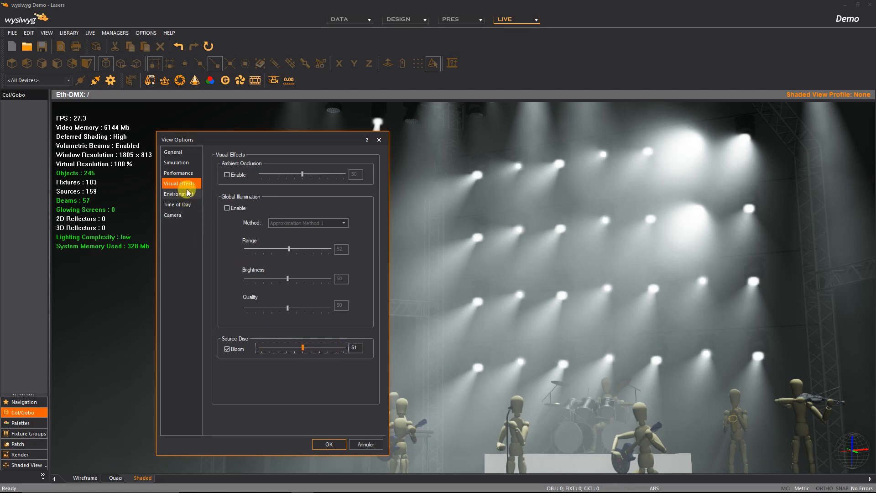
pyautogui.click(227, 350)
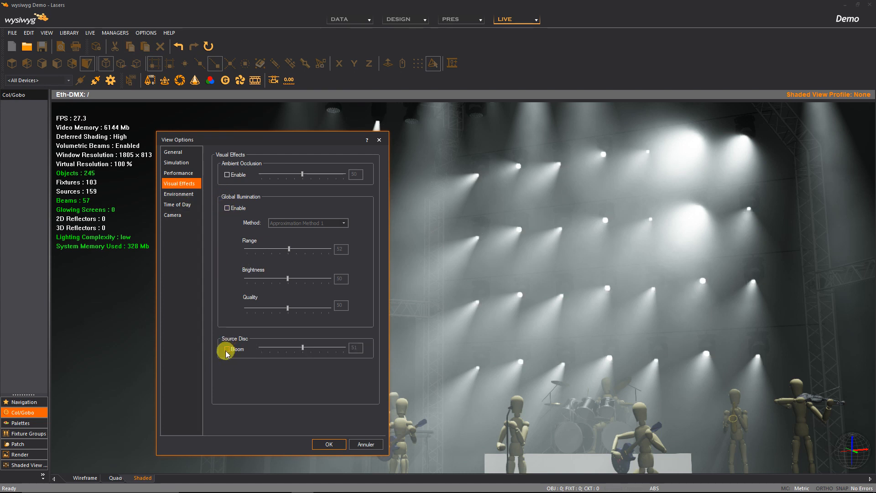
pyautogui.click(227, 349)
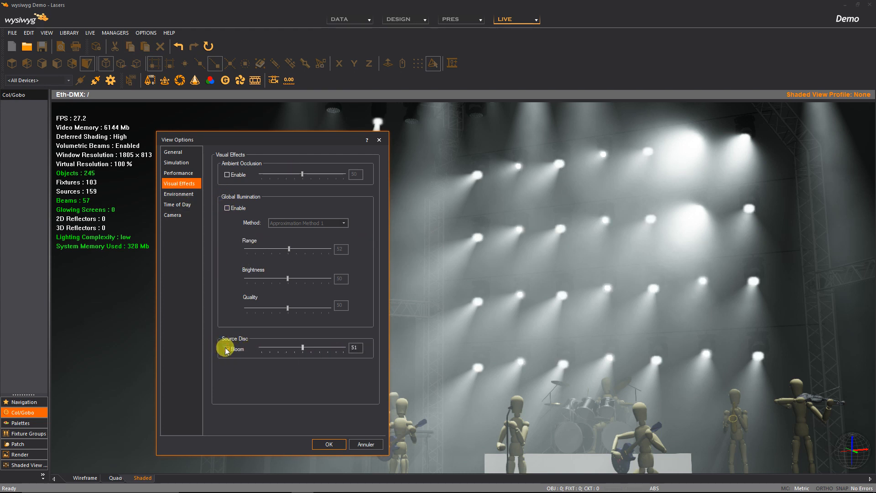
pyautogui.click(227, 349)
# - Try animated smoke and smoke densities of 100 and 74 in the environment options, finishing with animation off and density 47
pyautogui.moveTo(271, 140); pyautogui.dragTo(173, 111)
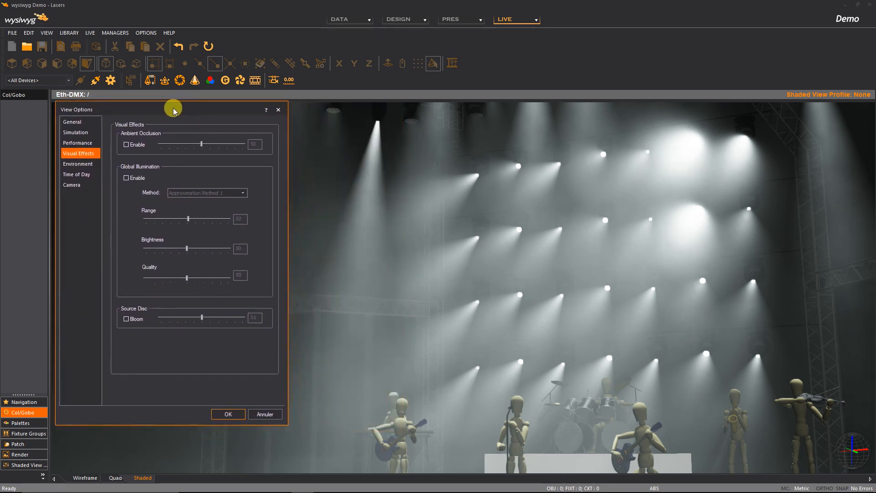
pyautogui.click(79, 165)
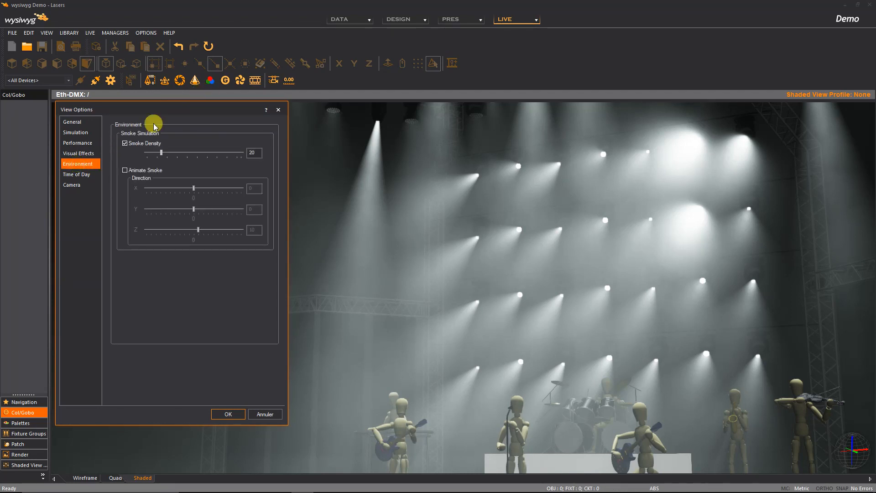
pyautogui.moveTo(161, 153); pyautogui.dragTo(299, 156)
pyautogui.click(124, 170)
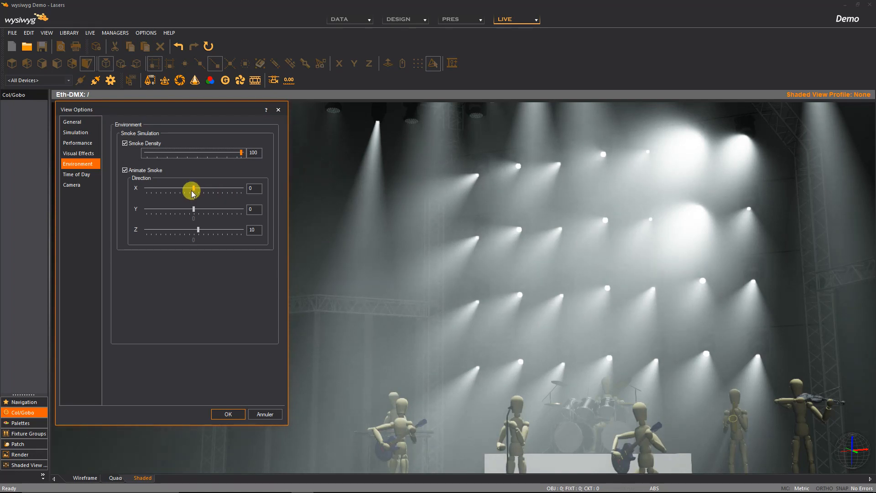
pyautogui.moveTo(242, 153); pyautogui.dragTo(216, 158)
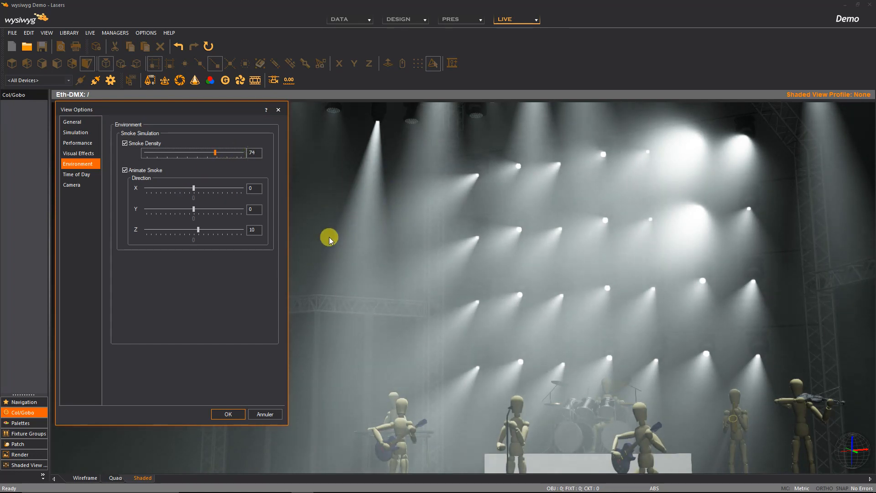
pyautogui.click(126, 171)
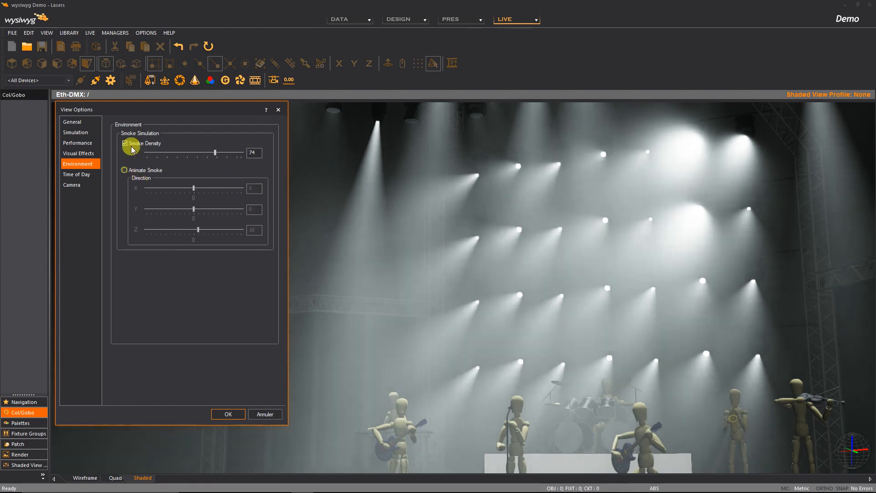
pyautogui.moveTo(202, 155); pyautogui.dragTo(188, 156)
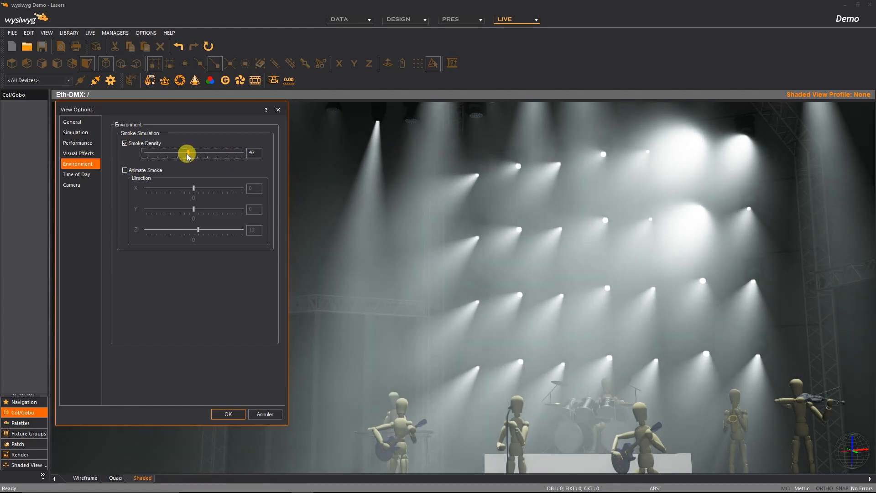
# - Review the Time of Day and Camera view options, and accept the view settings
pyautogui.click(78, 175)
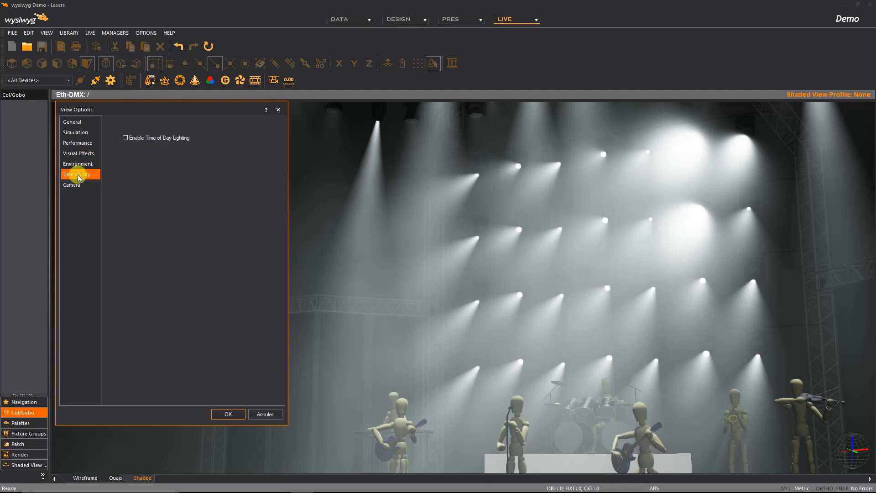
pyautogui.click(71, 185)
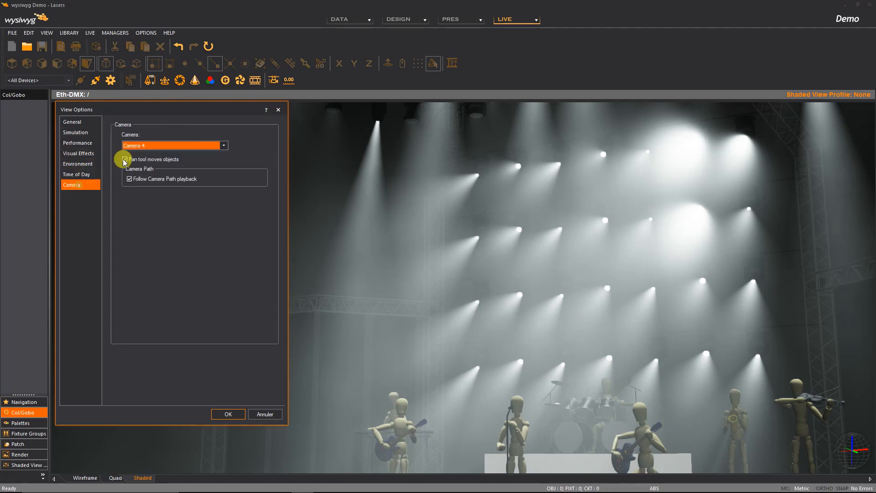
pyautogui.click(234, 420)
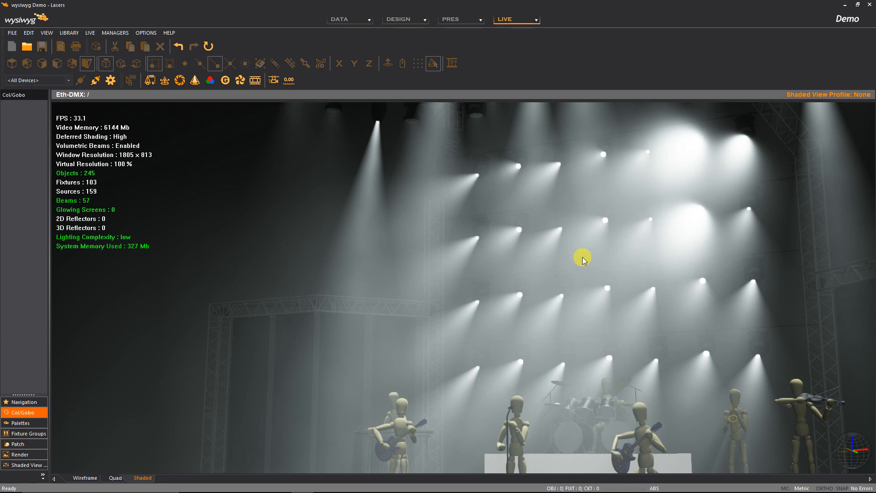
# - Cycle through the saved cameras to view the white-lit stage from different angles
pyautogui.press('pagedown')
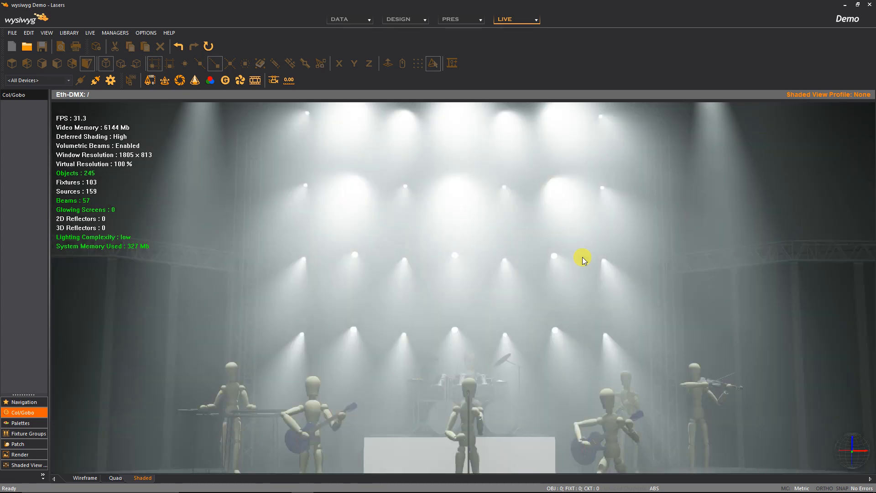
pyautogui.press('pagedown')
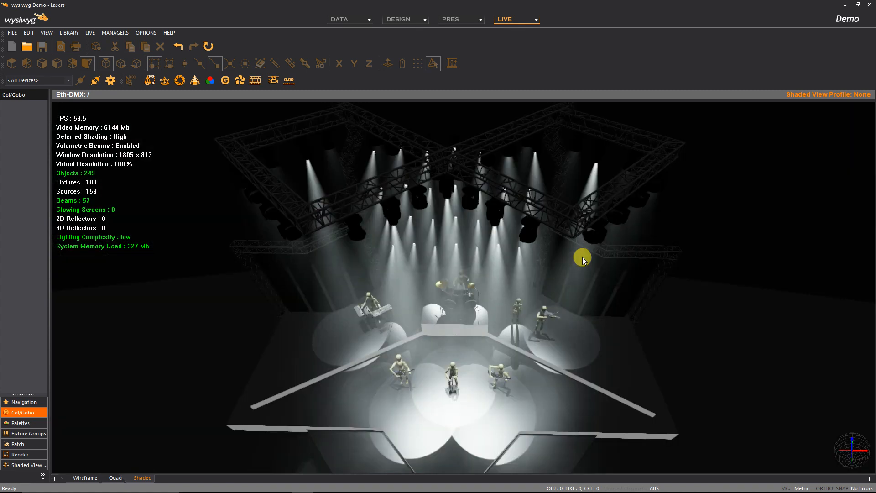
pyautogui.press('pagedown')
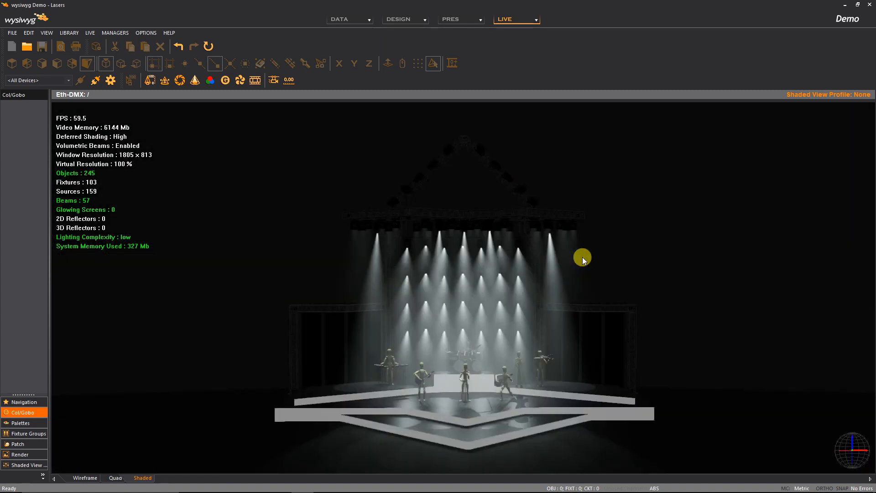
pyautogui.press('pagedown')
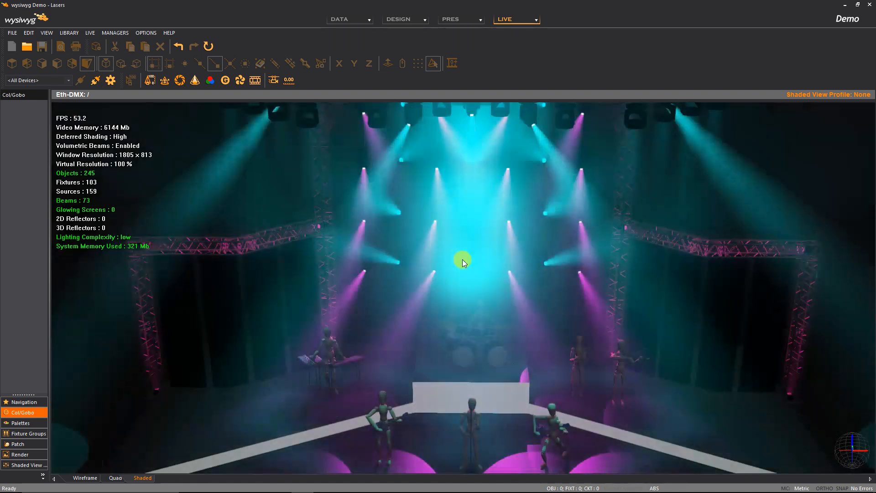
# - Step back and forth through the saved cameras to examine the cyan and magenta beams from wide, overhead, side and front views
pyautogui.press('pagedown')
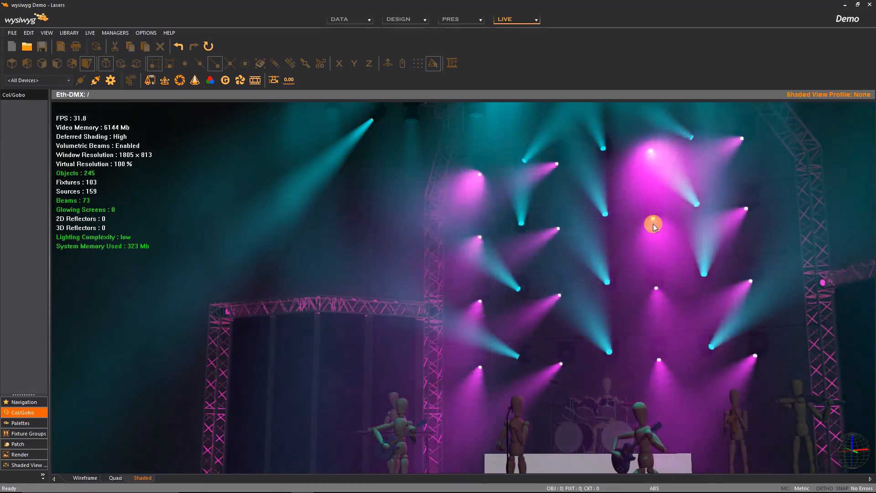
pyautogui.press('Home')
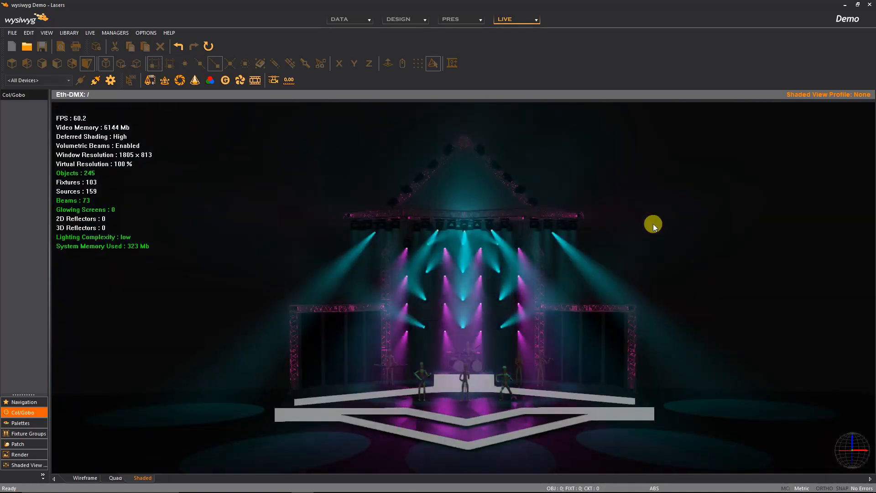
pyautogui.press('pagedown')
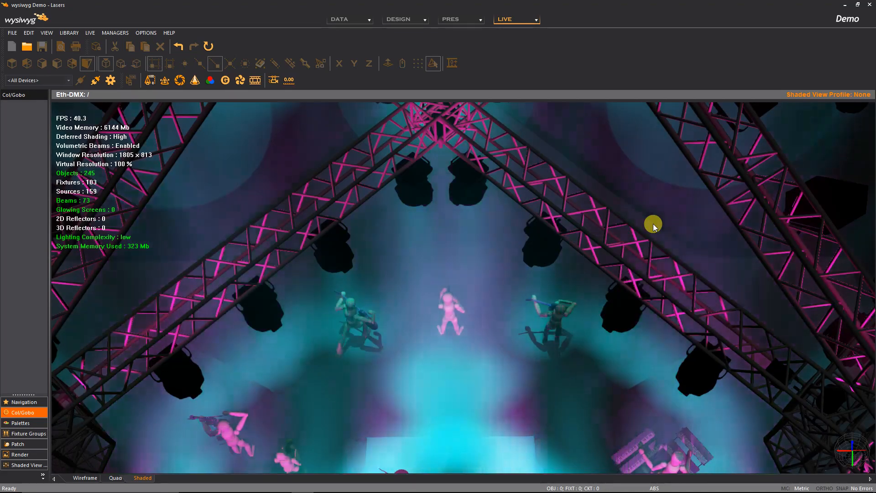
pyautogui.press('pagedown')
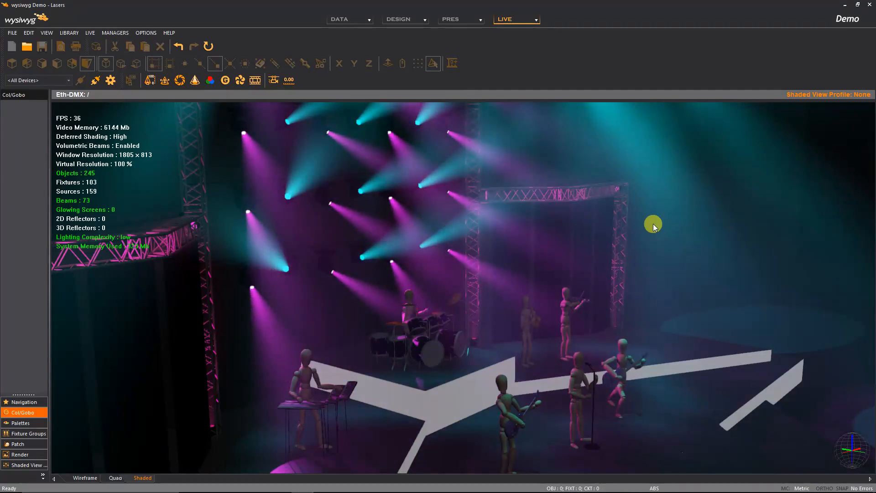
pyautogui.press('pageup')
pyautogui.press('pagedown')
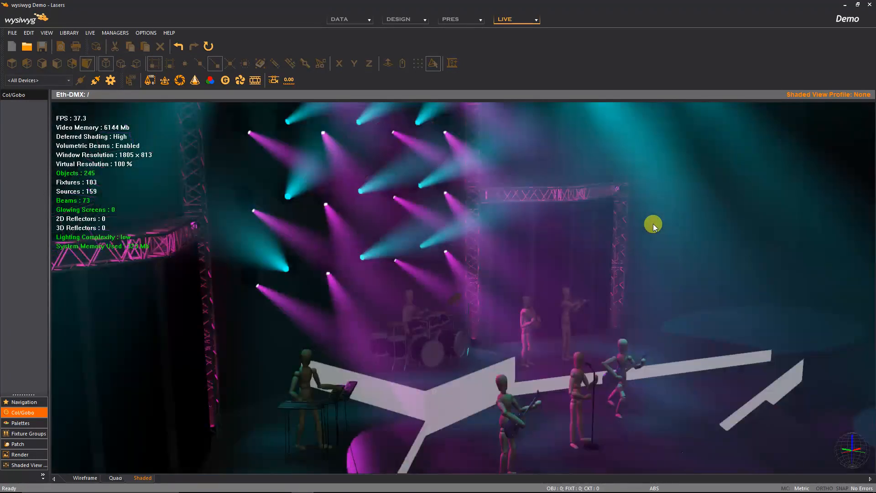
pyautogui.press('pagedown')
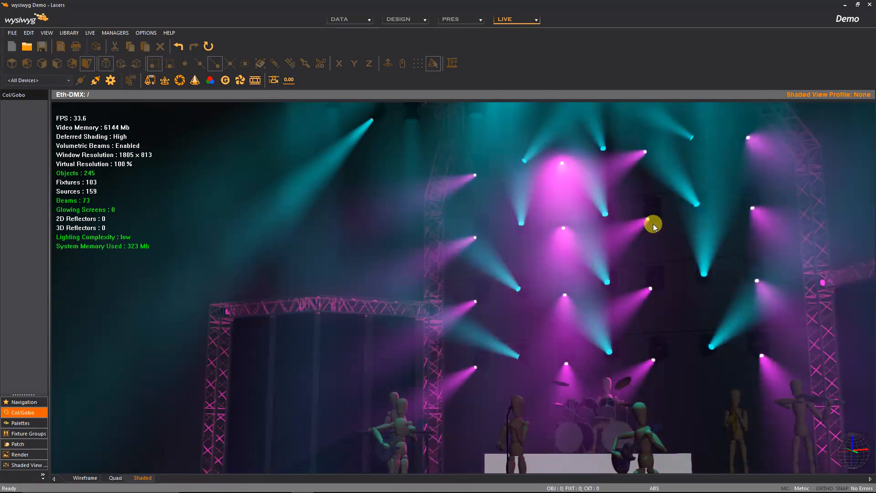
pyautogui.press('pagedown')
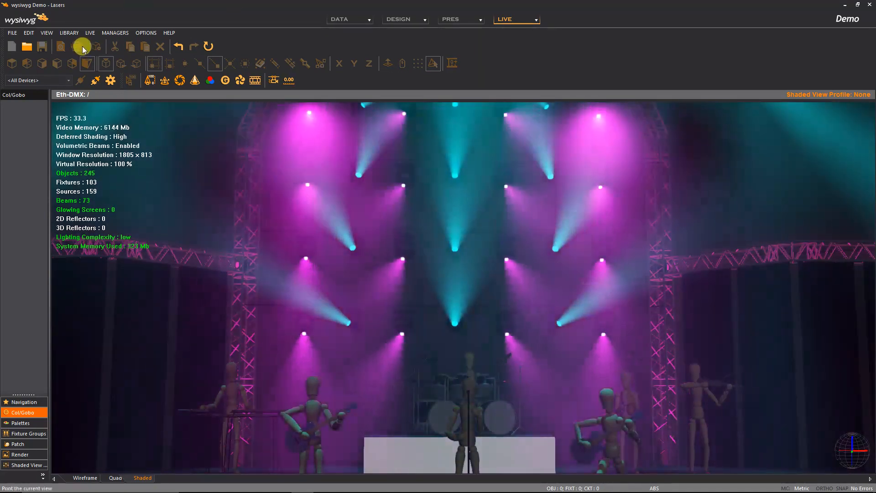
# - Open the Camera Manager clear of the stage centre and examine the layer, field angle and aspect ratio defaults for new cameras
pyautogui.click(104, 33)
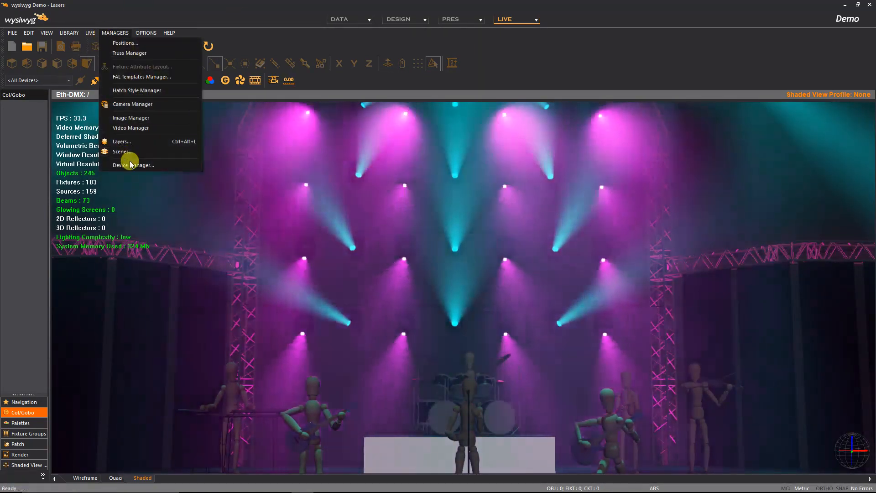
pyautogui.click(130, 104)
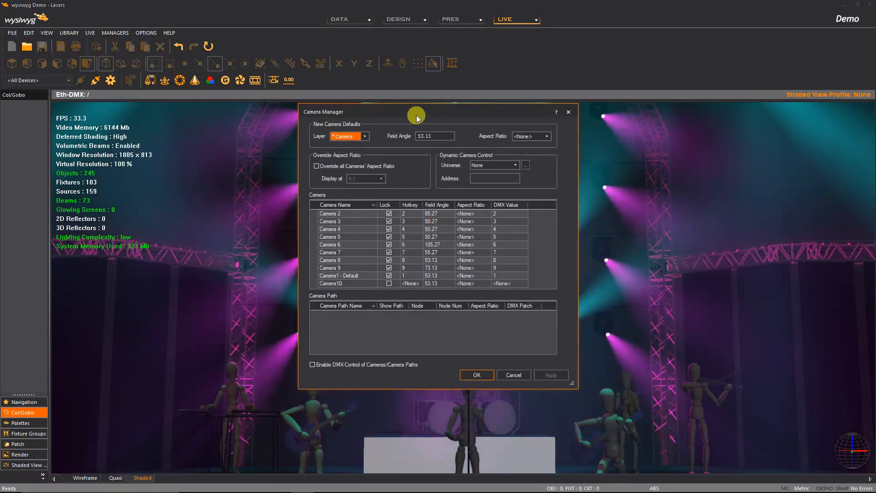
pyautogui.moveTo(416, 116); pyautogui.dragTo(292, 97)
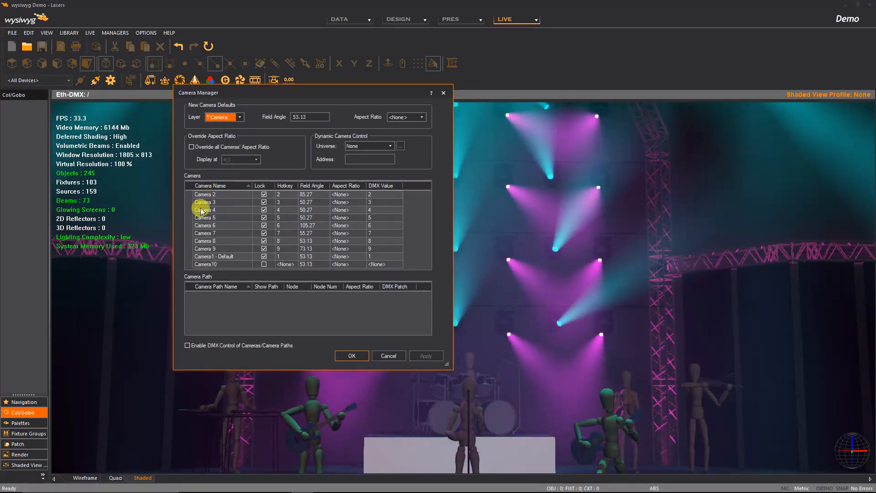
pyautogui.click(241, 120)
pyautogui.click(287, 108)
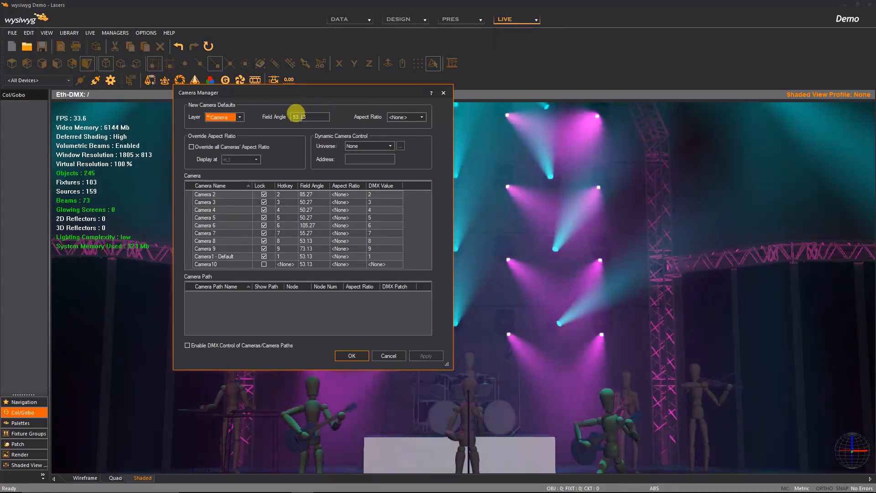
pyautogui.moveTo(307, 115); pyautogui.dragTo(273, 111)
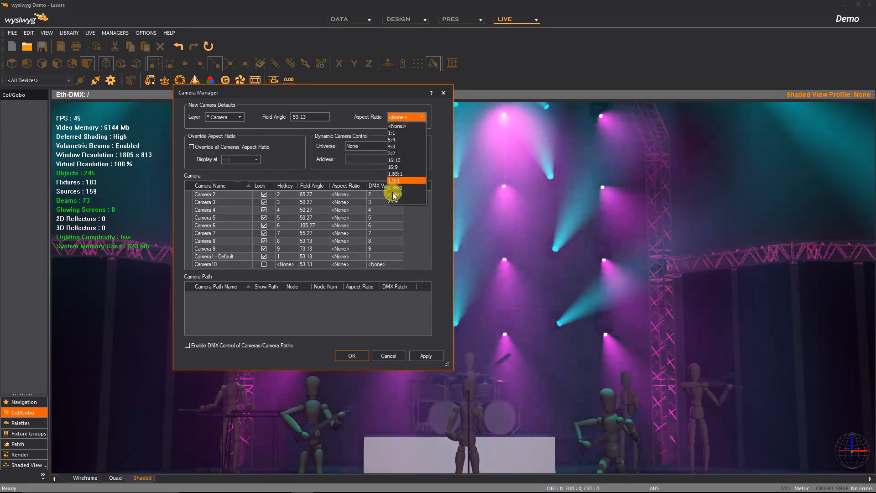
pyautogui.click(343, 100)
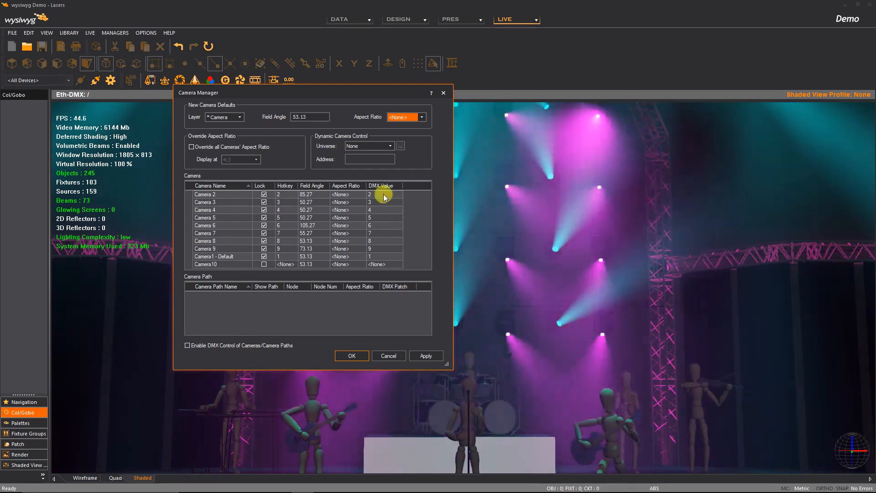
# - Check the universe choices for dynamic camera control, toggle DMX control of cameras on and off again, and close the Camera Manager
pyautogui.click(371, 145)
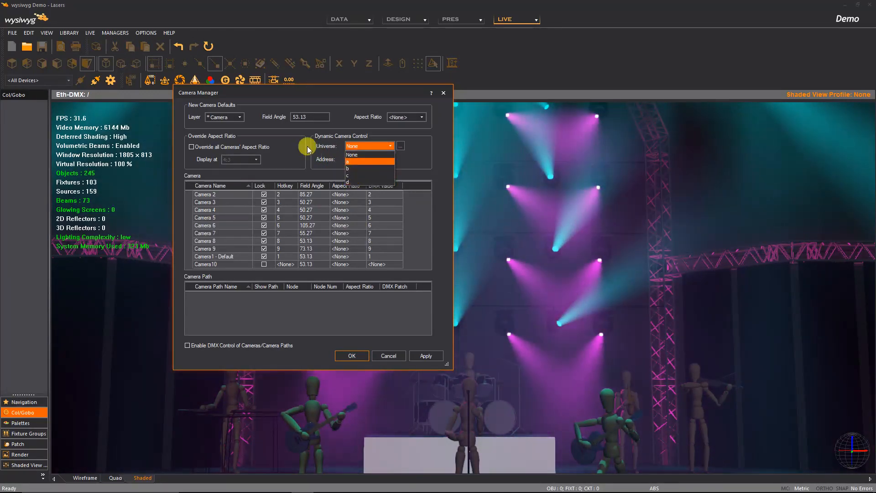
pyautogui.click(307, 146)
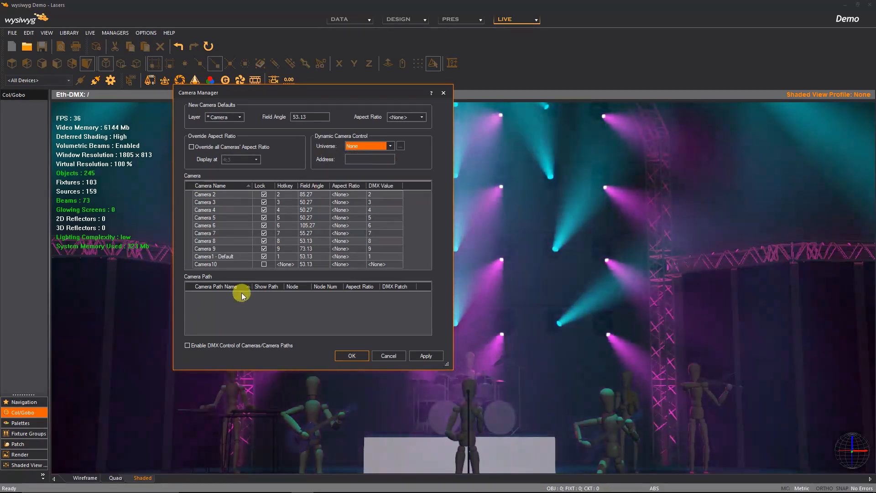
pyautogui.click(187, 346)
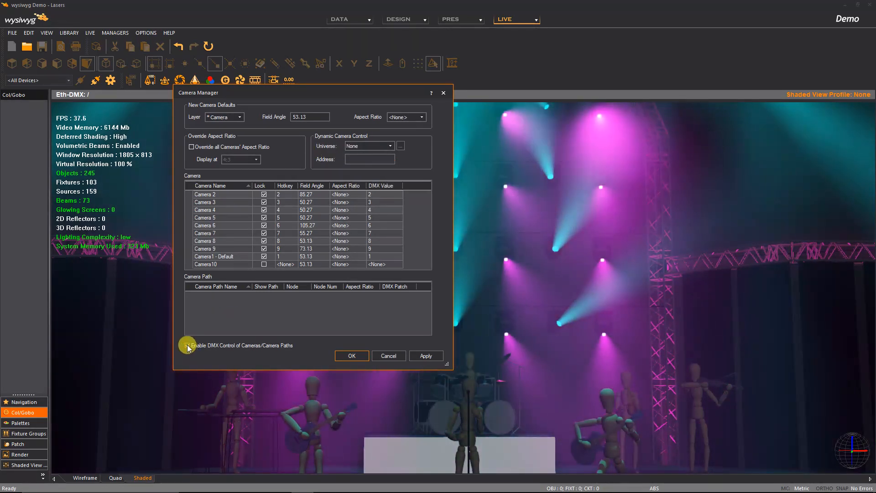
pyautogui.click(187, 346)
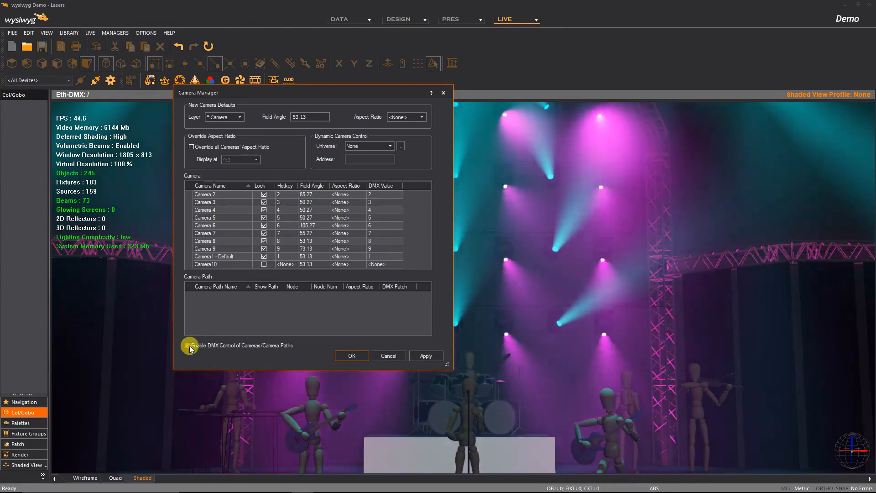
pyautogui.click(357, 355)
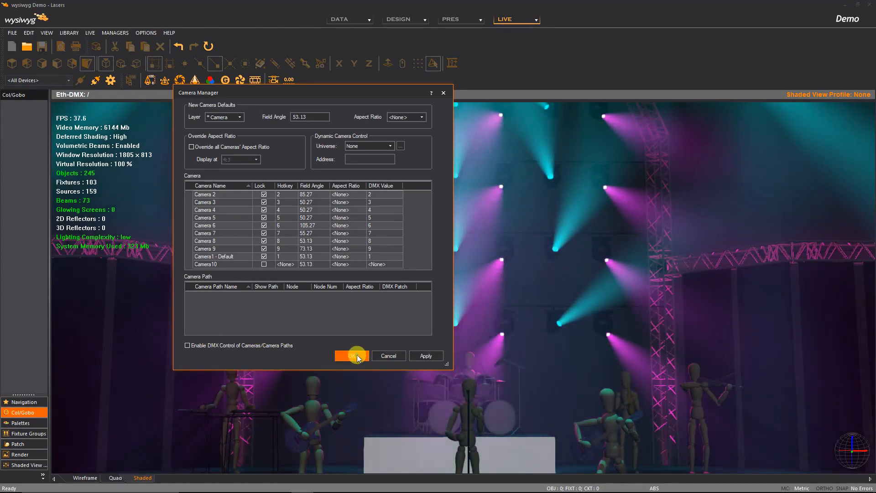
# - Switch the shaded view through Camera 2, Camera 3 and Camera 4 using their assigned camera numbers
pyautogui.press('2')
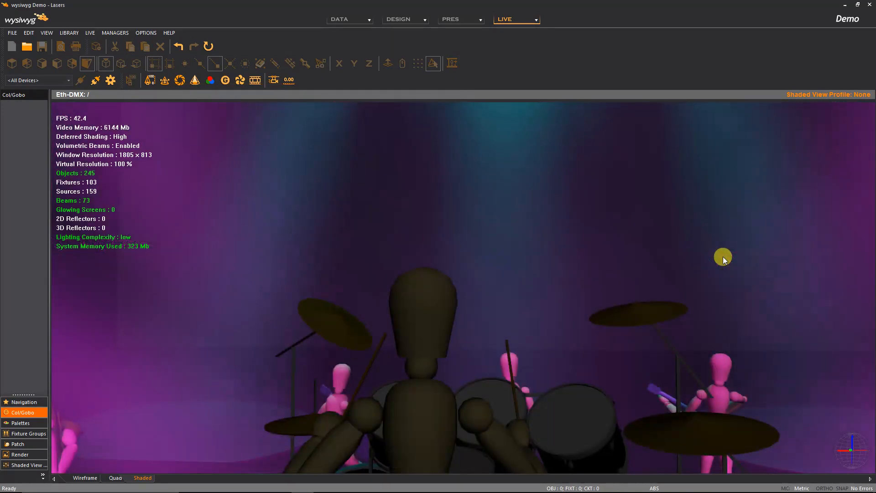
pyautogui.press('3')
pyautogui.press('4')
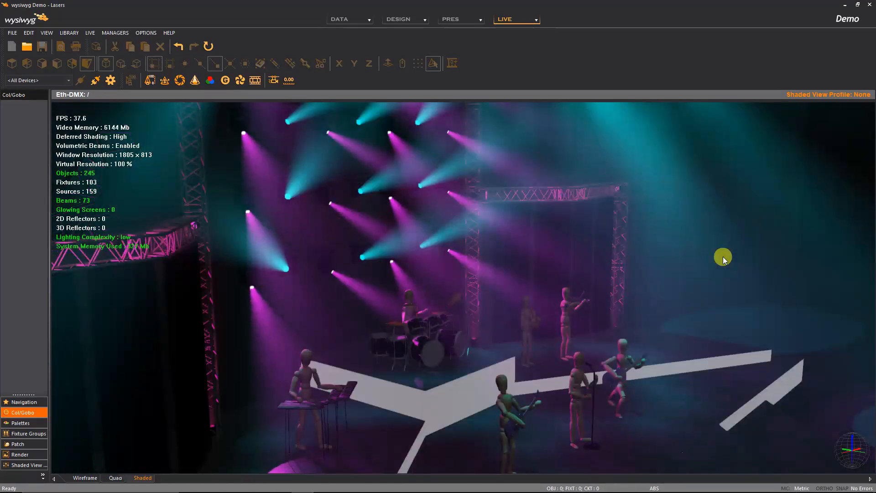